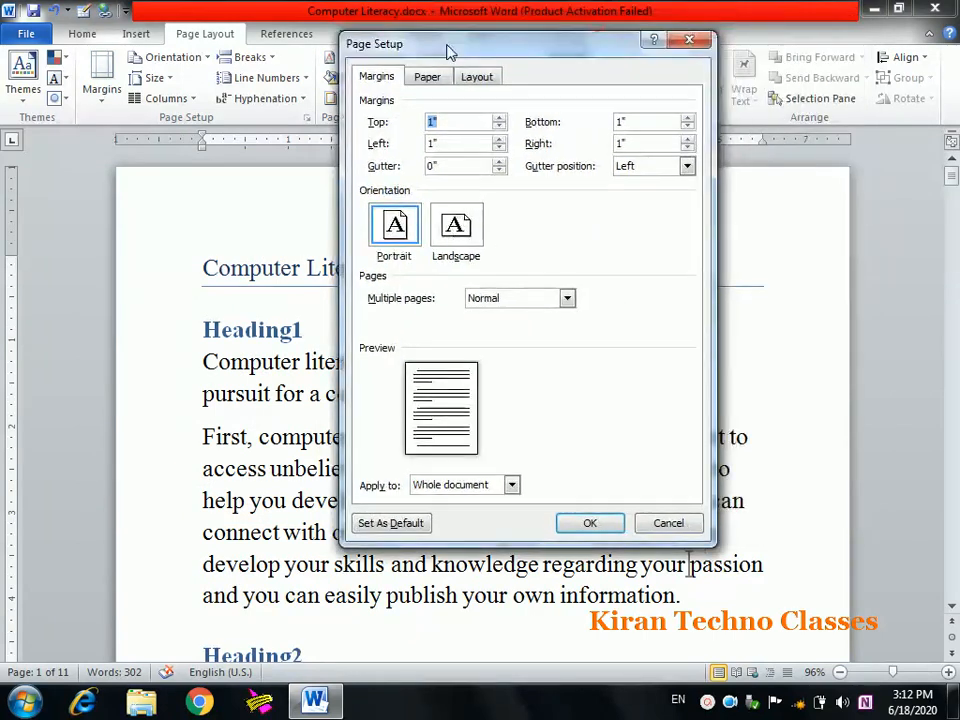
- Set custom page margins of 2" top, 1" bottom, 1.5" left and 0.5" right for the whole document
click(439, 122)
click(623, 122)
click(428, 141)
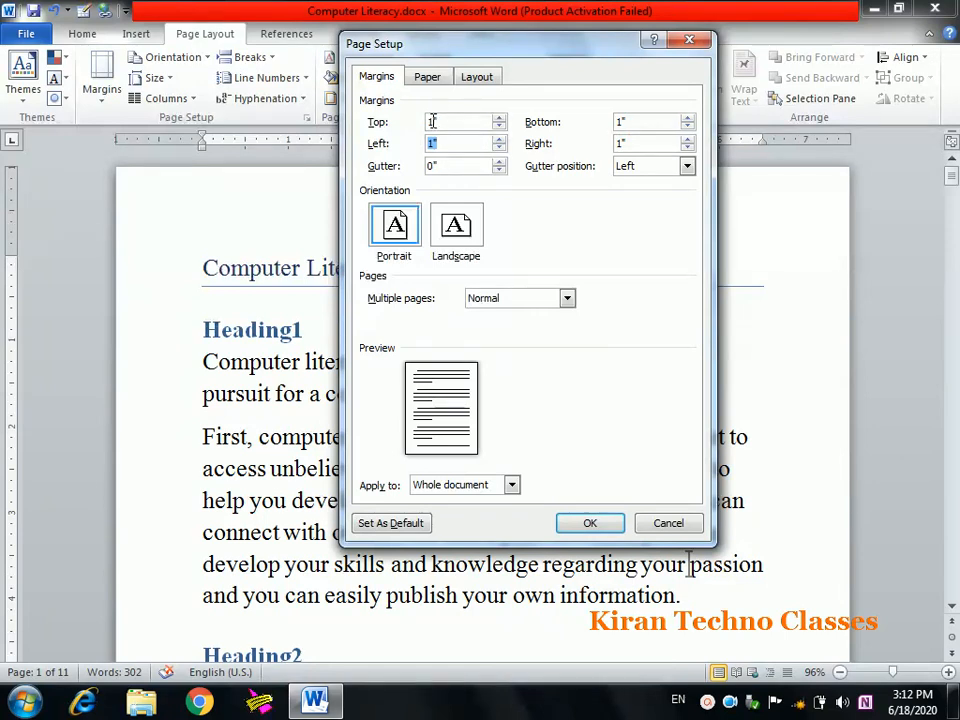
click(619, 121)
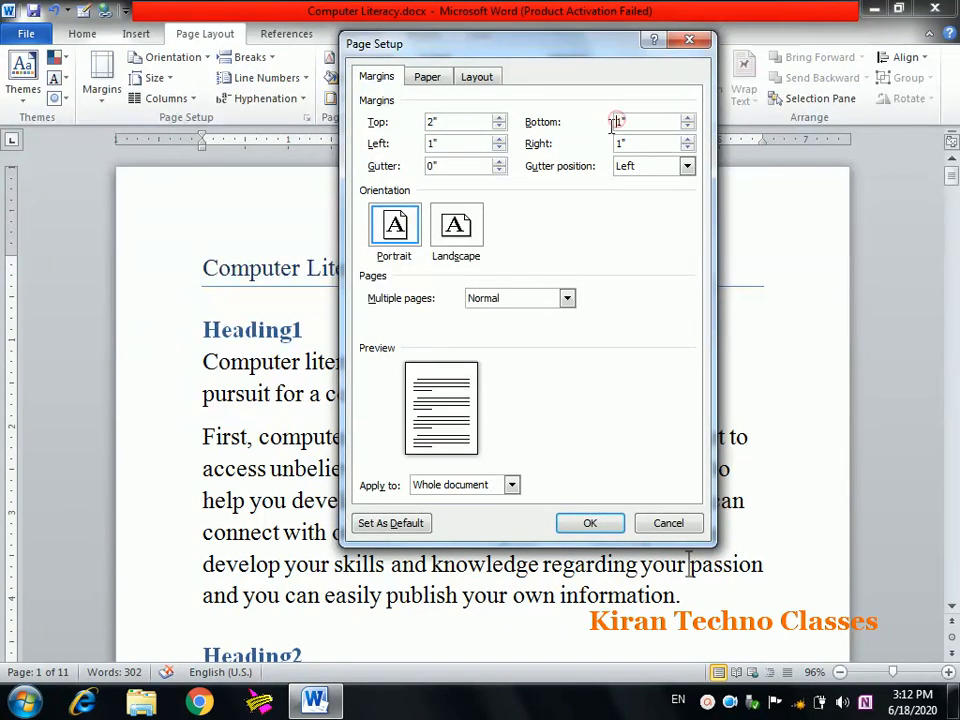
click(433, 146)
click(621, 143)
text(.)
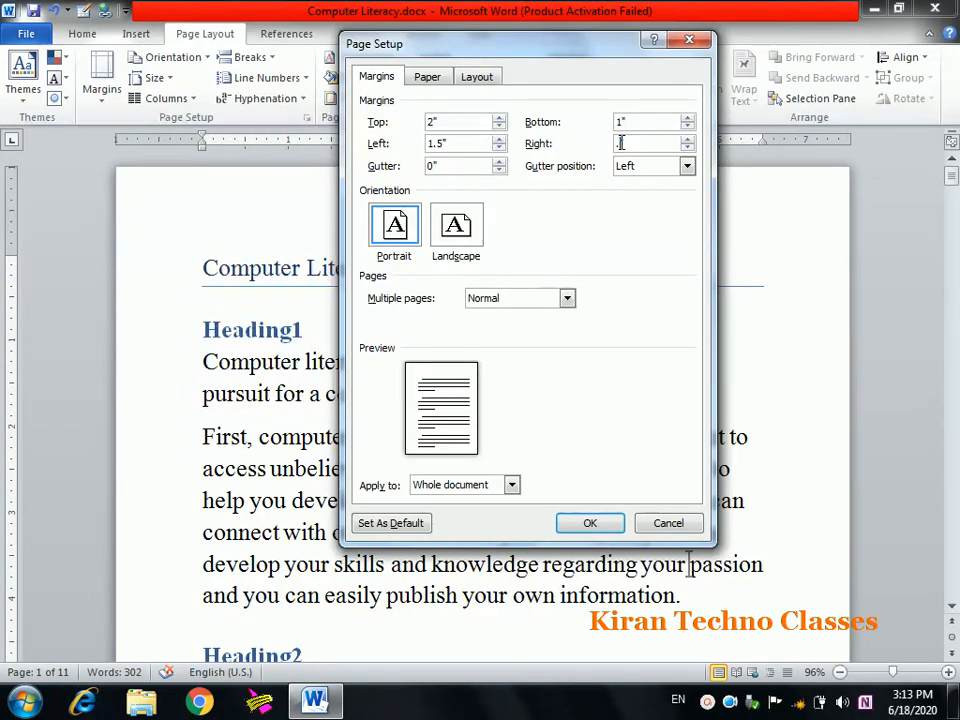
text(5)
click(589, 522)
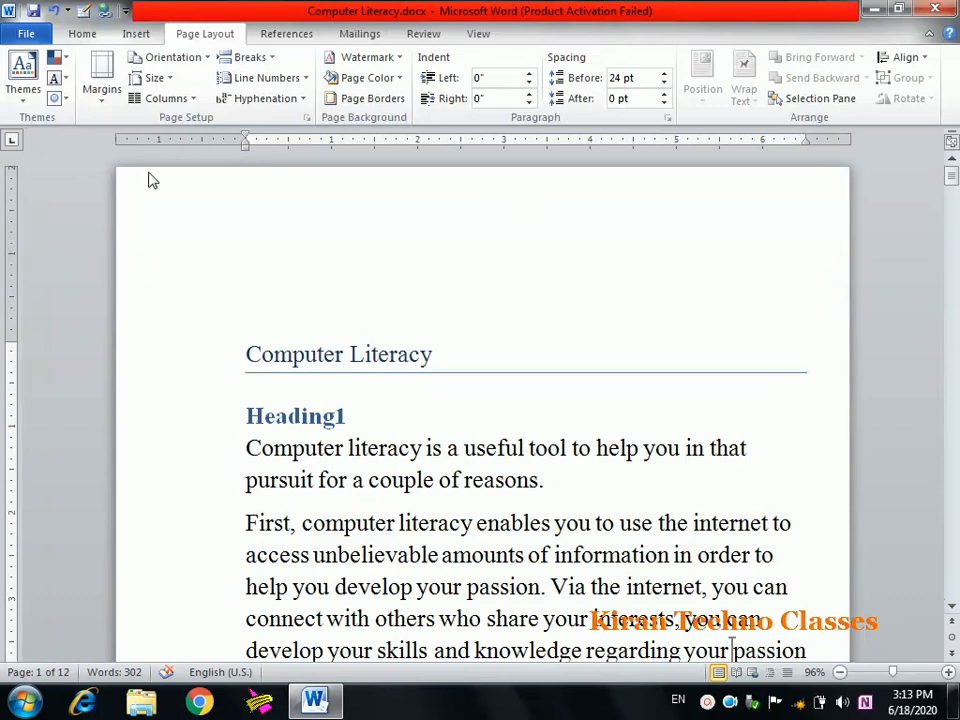
- Apply the Normal margin preset with 1" on every side of the document
click(98, 88)
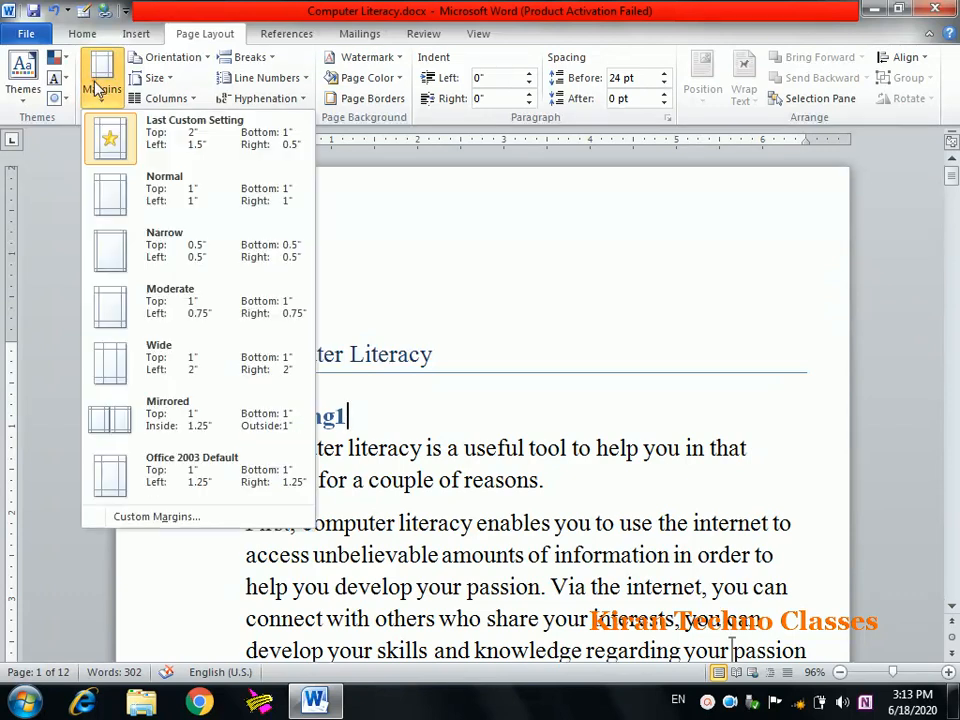
click(157, 199)
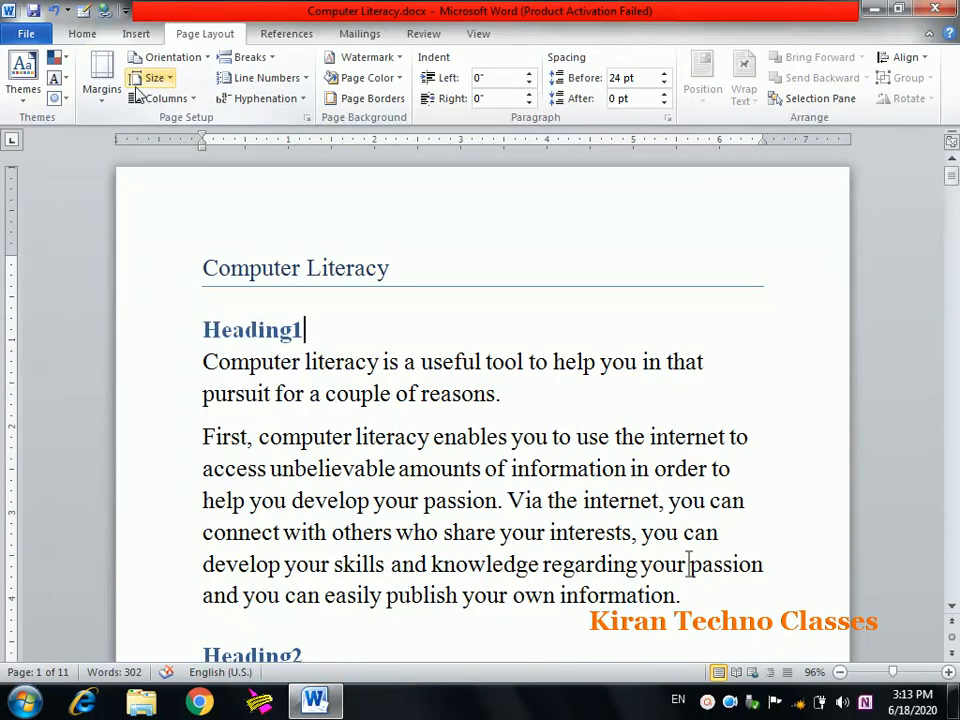
- Add a 2" gutter in the Left gutter position to the whole document using custom margins
click(101, 84)
click(192, 516)
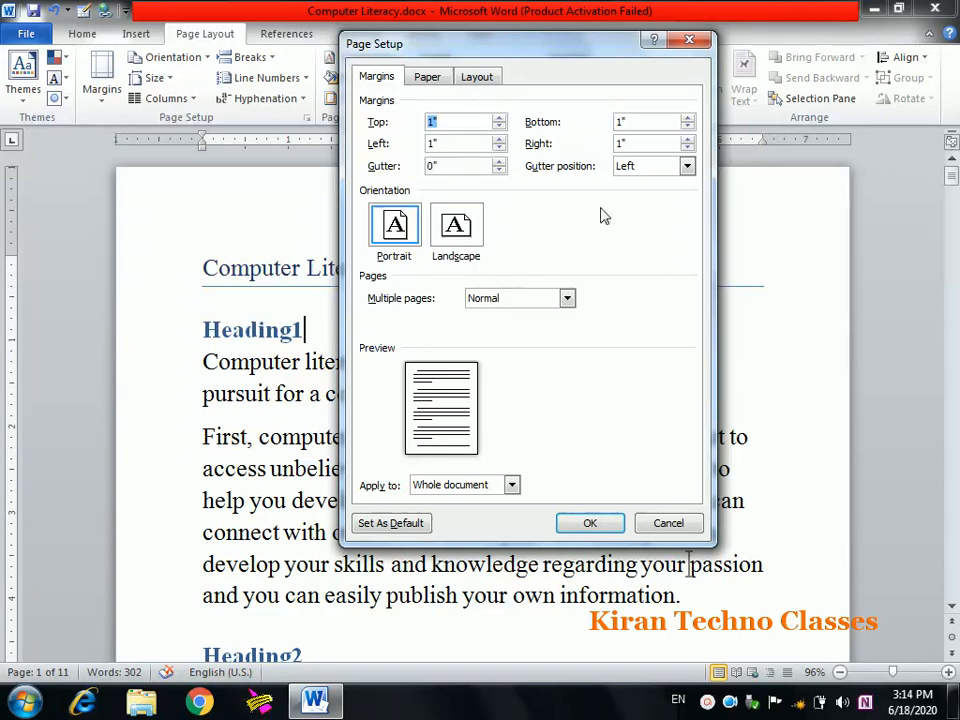
click(631, 170)
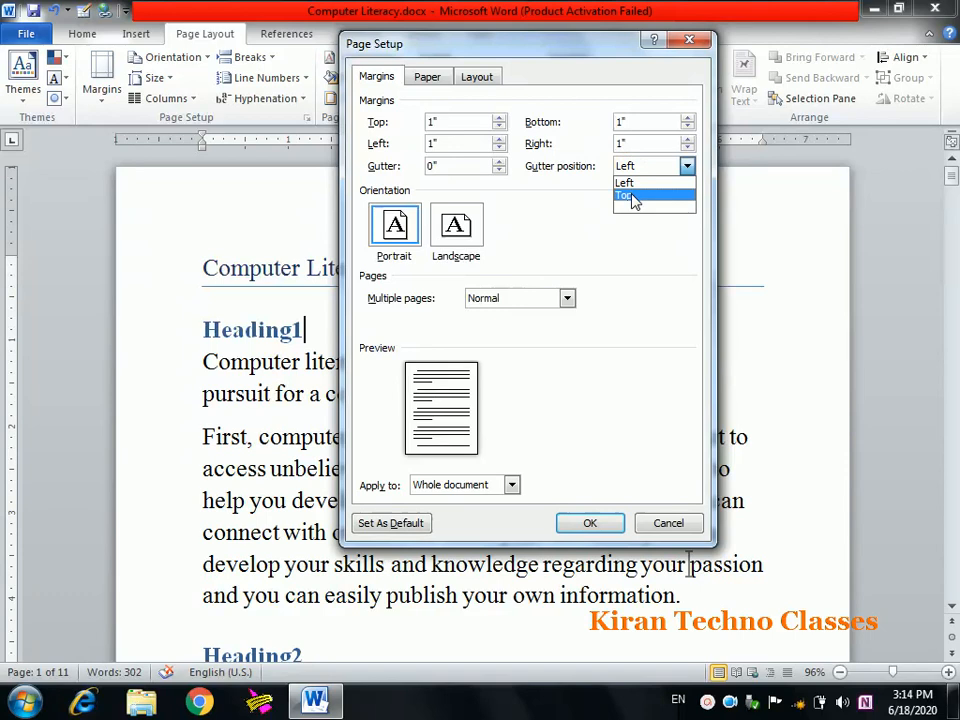
click(634, 185)
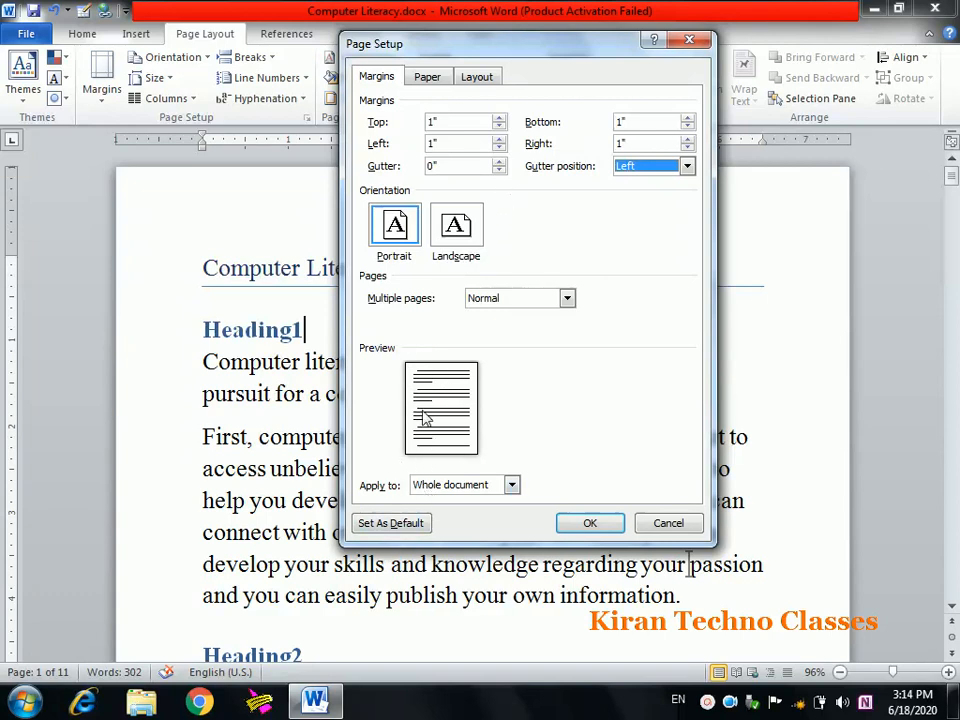
click(499, 163)
click(499, 163)
click(499, 163)
click(499, 163)
click(499, 163)
click(499, 163)
click(499, 163)
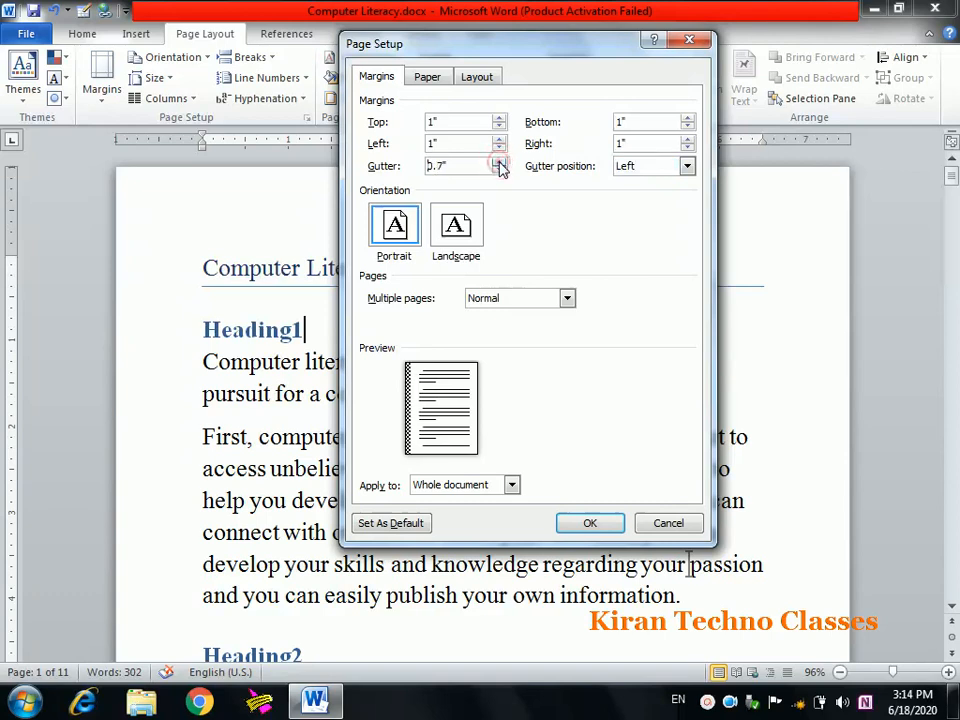
click(499, 163)
click(499, 163)
click(499, 163)
click(499, 163)
click(499, 163)
click(499, 163)
click(499, 163)
click(499, 163)
click(499, 163)
click(499, 163)
click(499, 163)
click(499, 163)
click(499, 163)
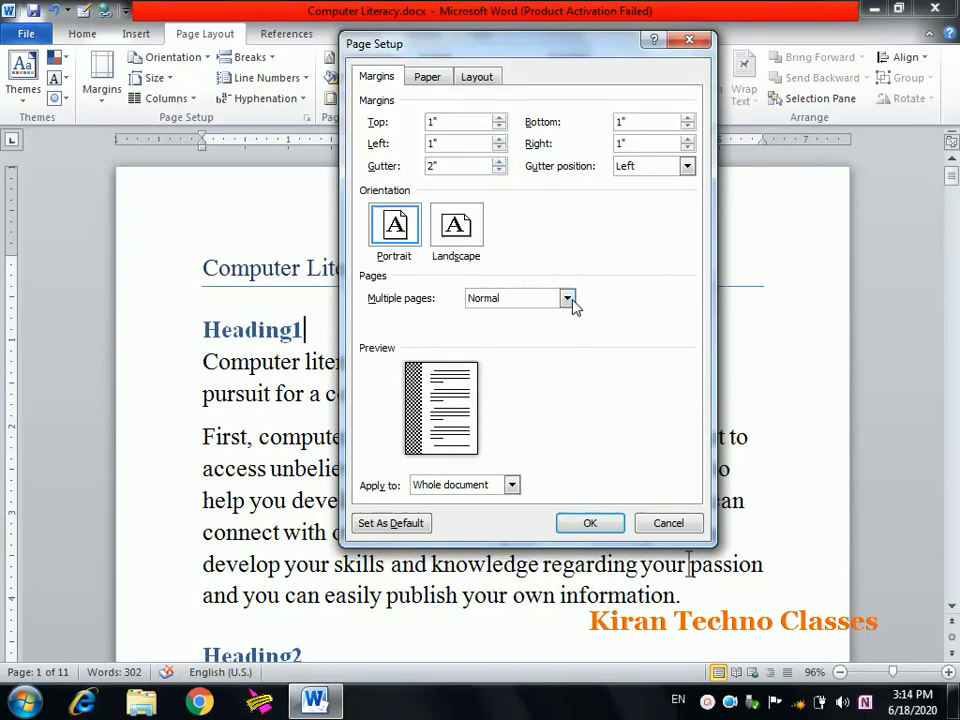
key(Delete)
key(Delete)
text(2)
click(590, 523)
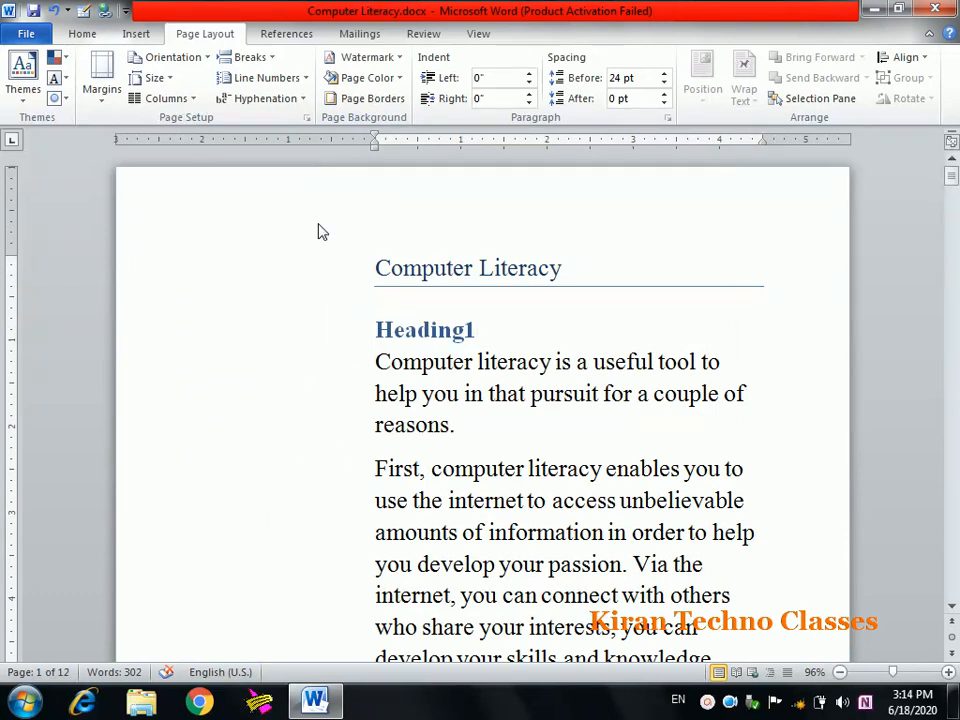
- Change the document's gutter position to Top in the custom margin settings and apply it
click(104, 95)
click(180, 517)
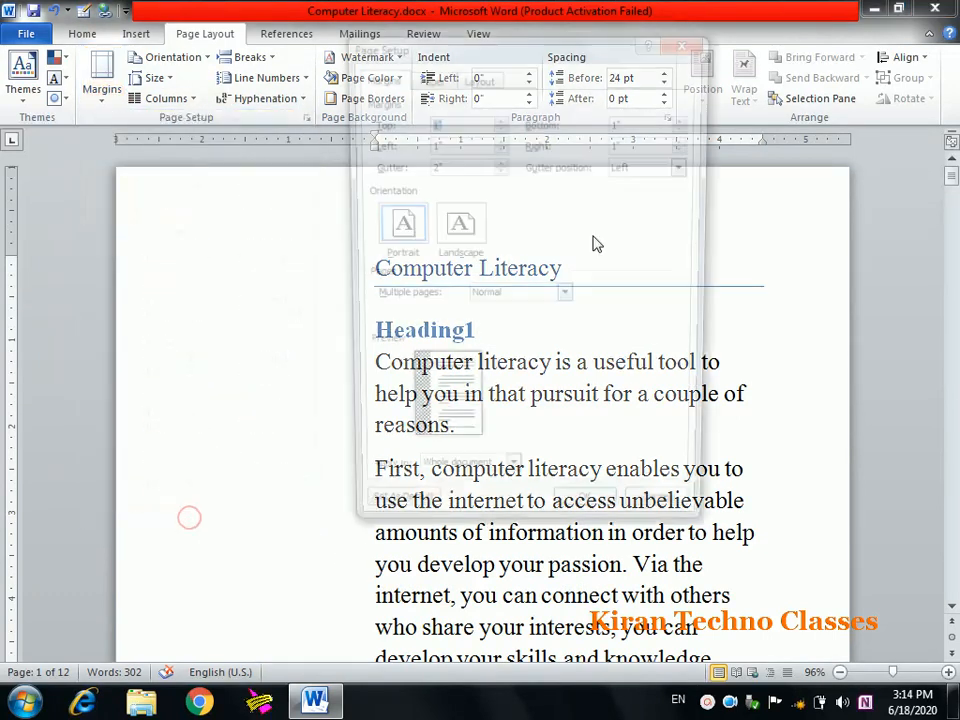
click(688, 168)
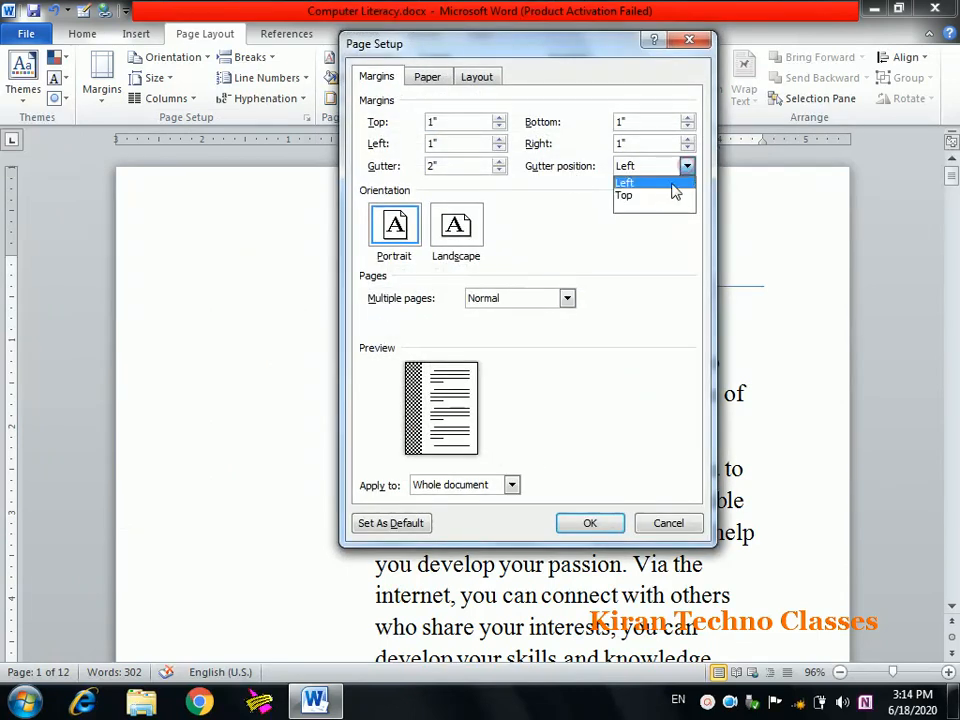
click(669, 194)
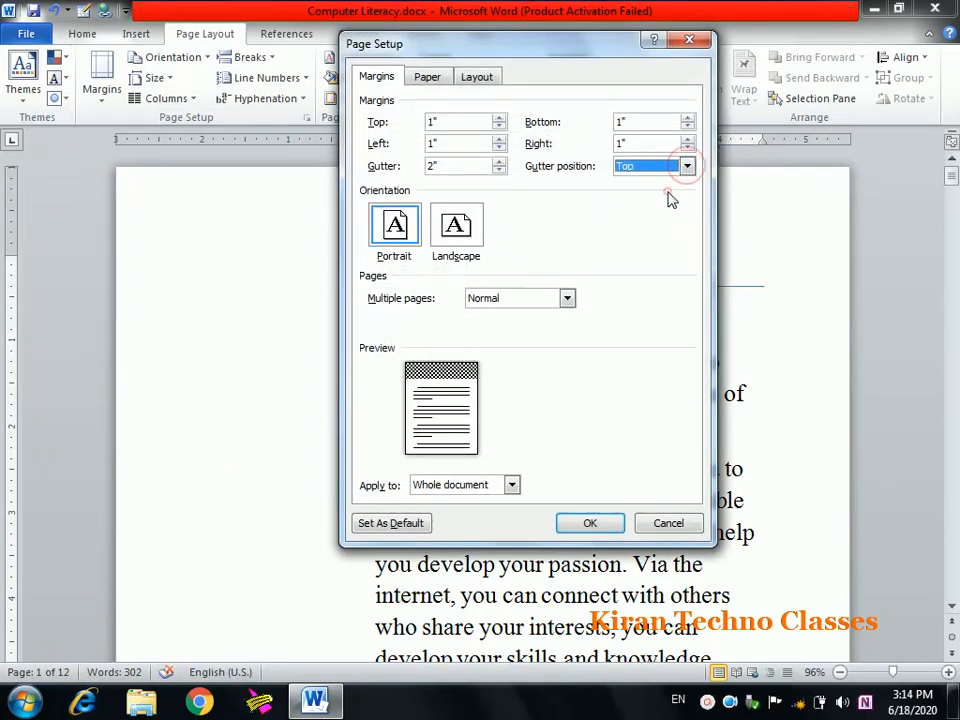
click(410, 364)
click(434, 369)
click(562, 378)
click(590, 524)
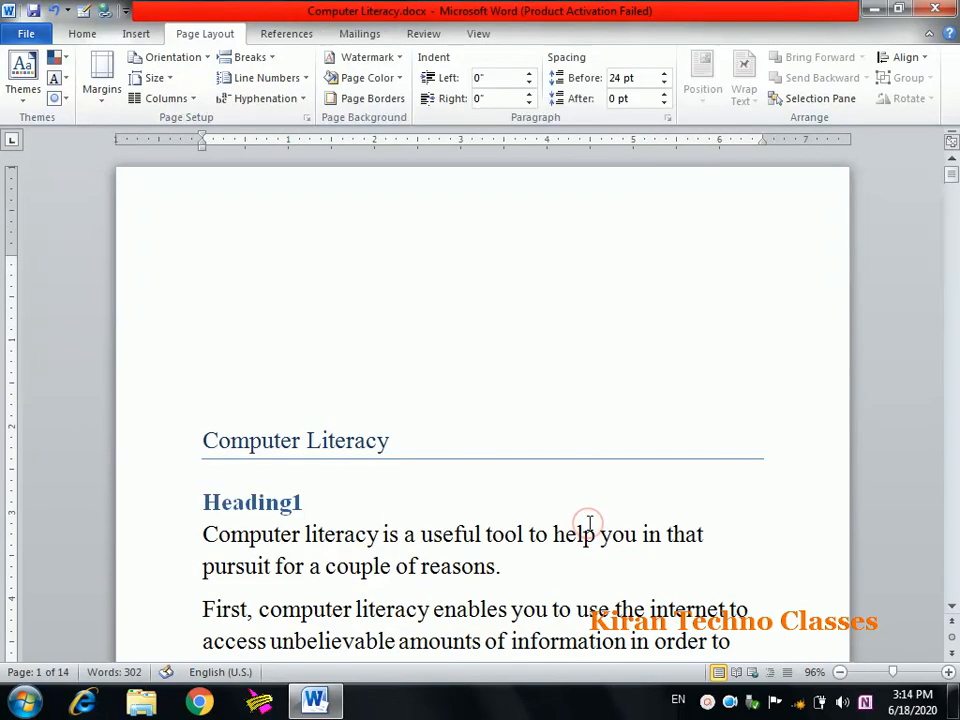
- Remove the gutter by setting it to 0" and return the gutter position to Left
click(101, 80)
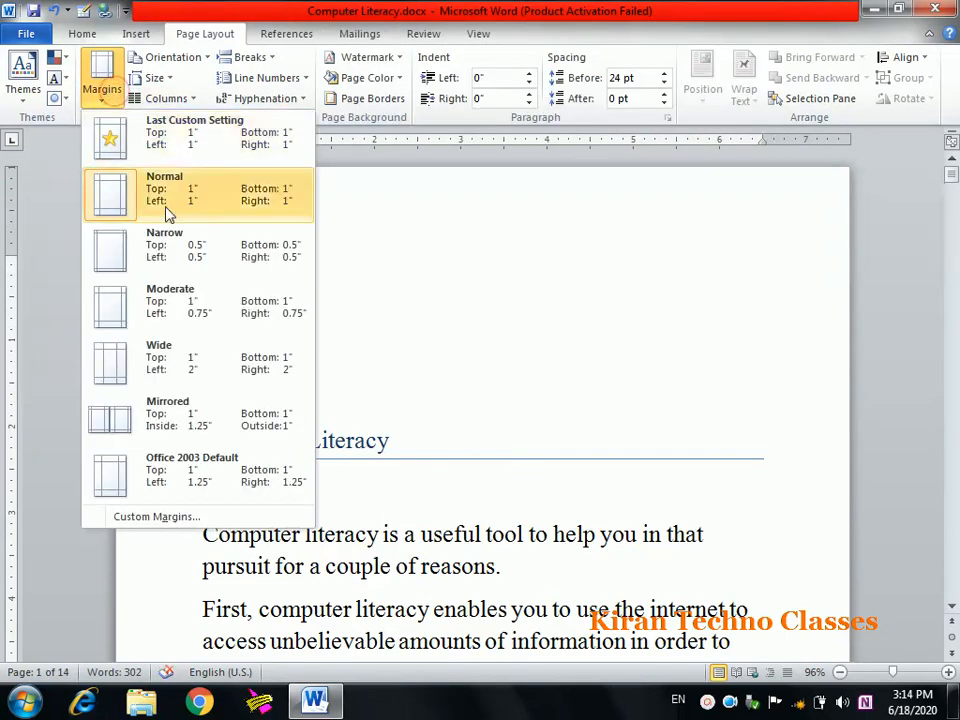
click(160, 517)
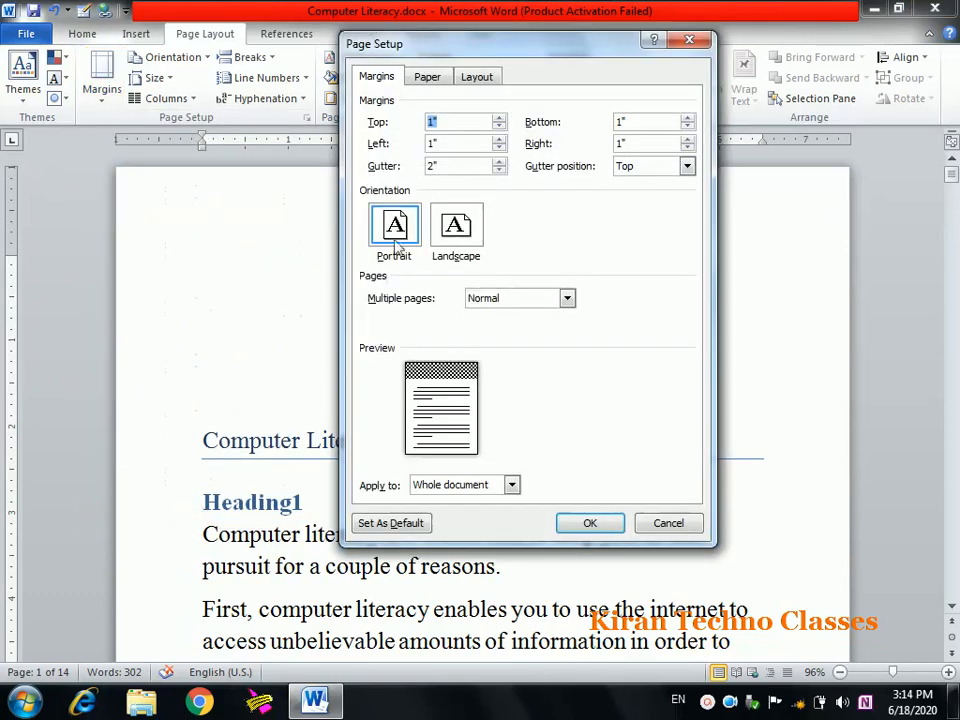
double_click(432, 166)
text(0)
click(687, 166)
click(646, 184)
click(588, 523)
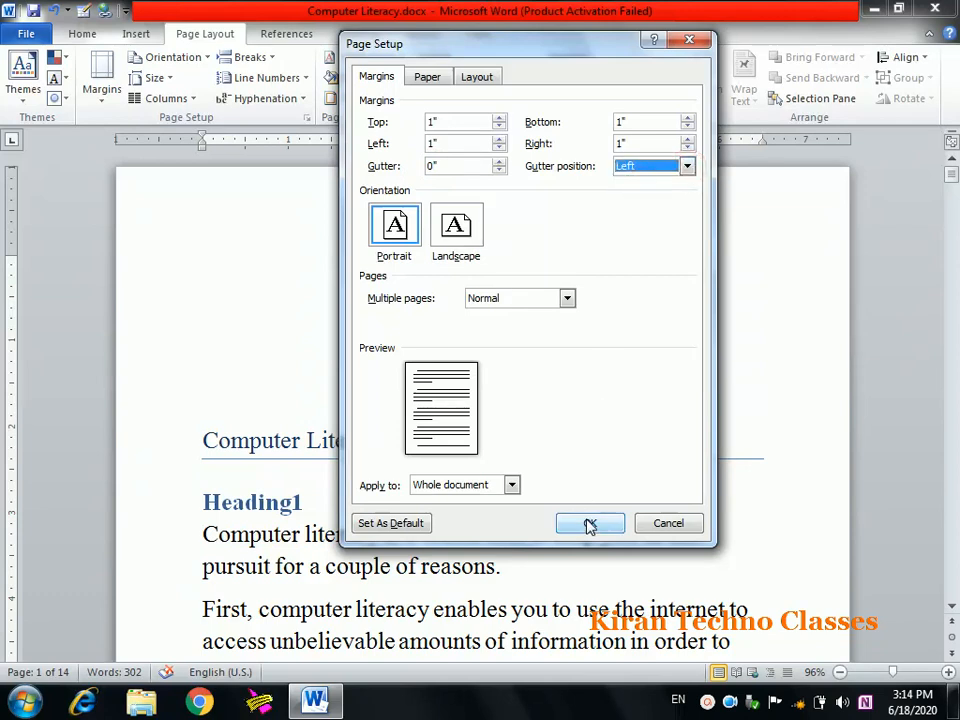
- Compare the Landscape and Portrait previews in the custom margin settings and leave without applying anything
click(101, 82)
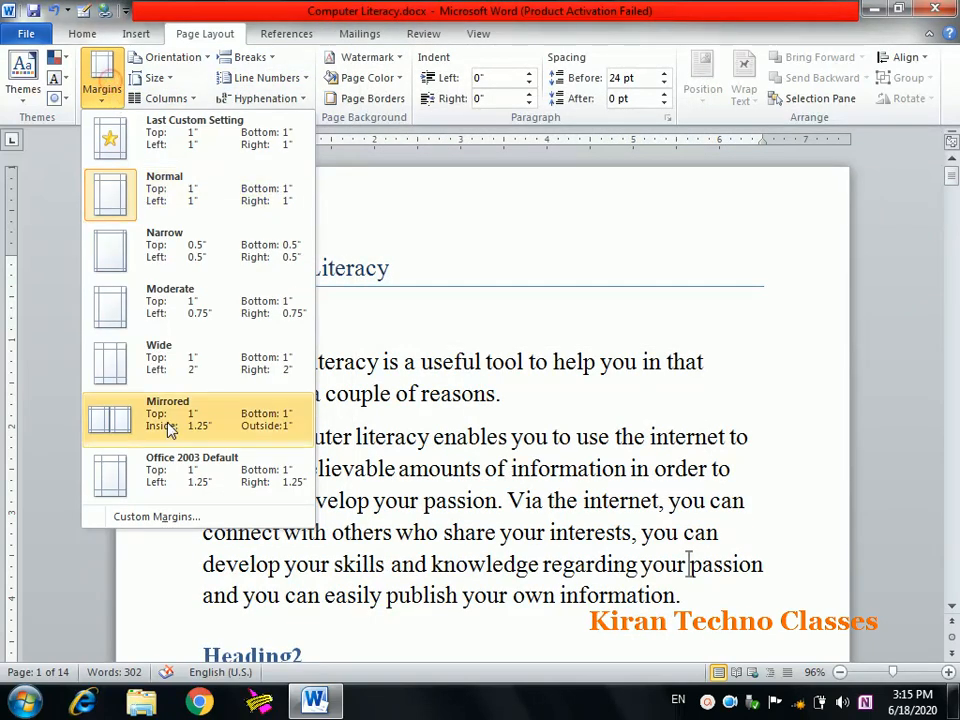
click(180, 516)
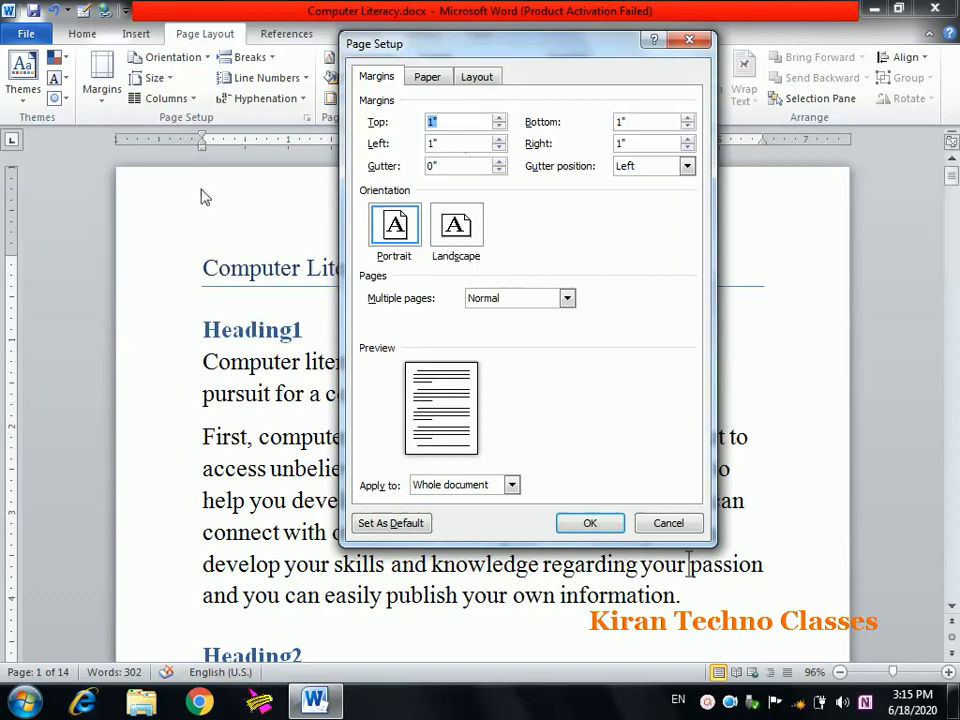
click(378, 225)
click(459, 228)
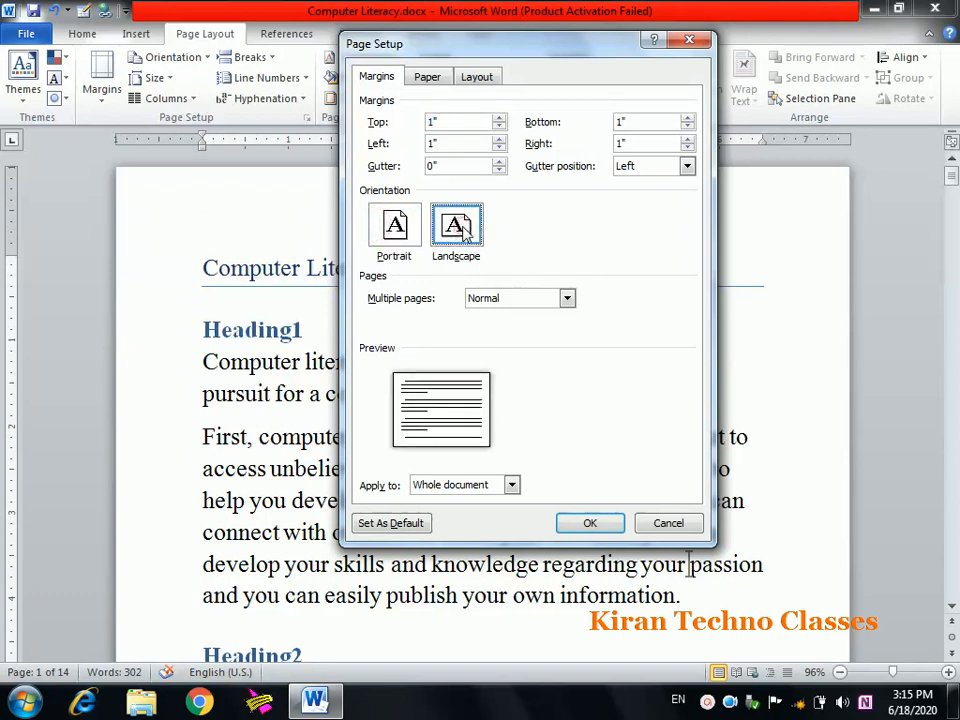
click(393, 225)
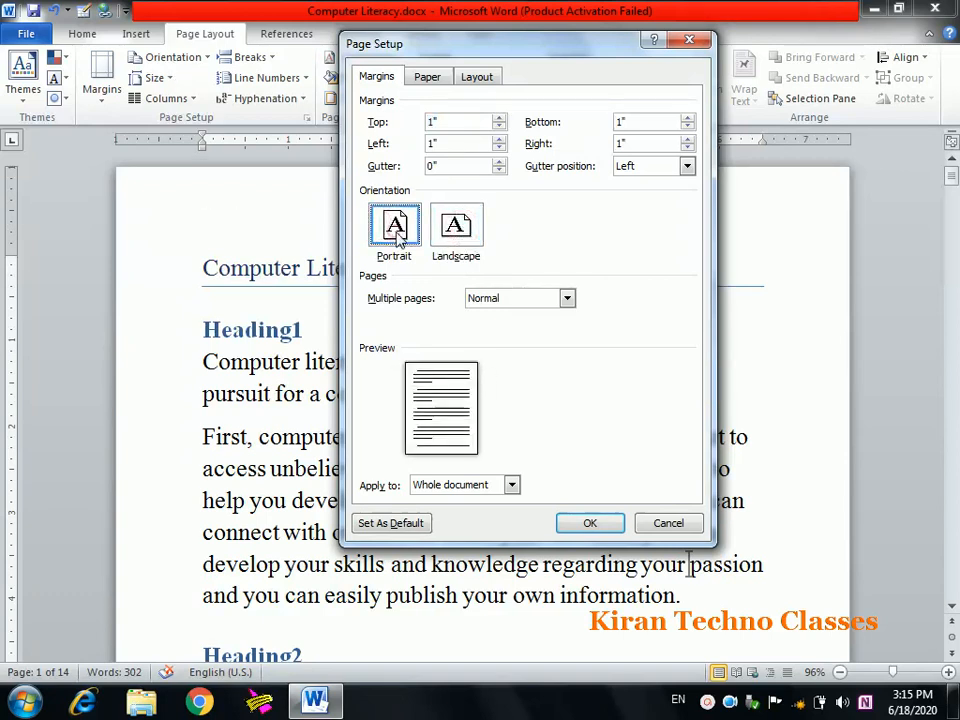
click(457, 232)
click(390, 224)
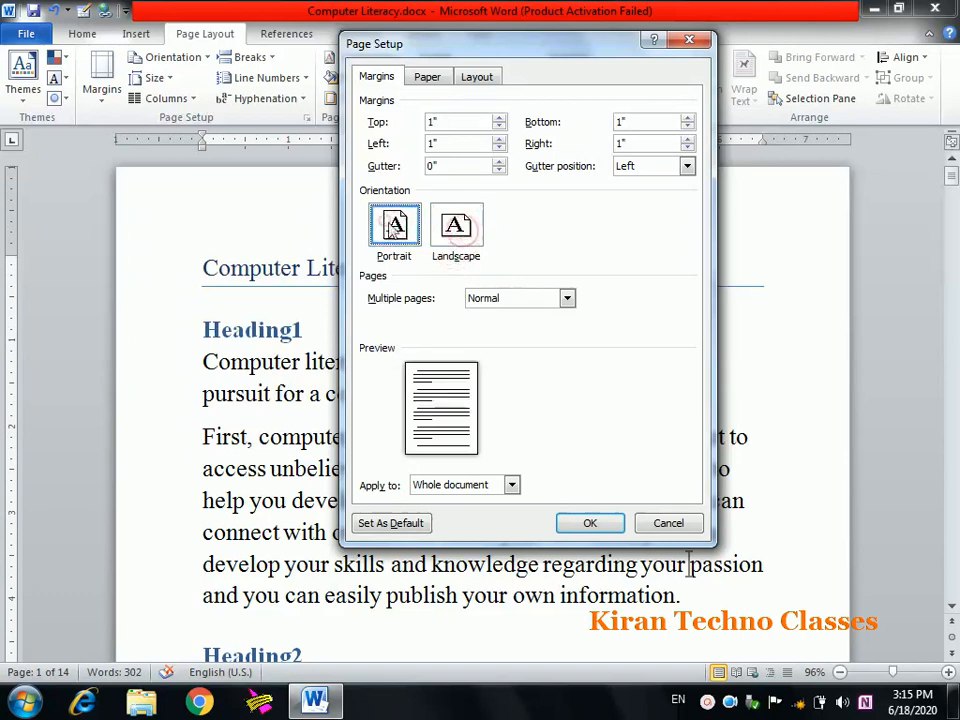
click(668, 523)
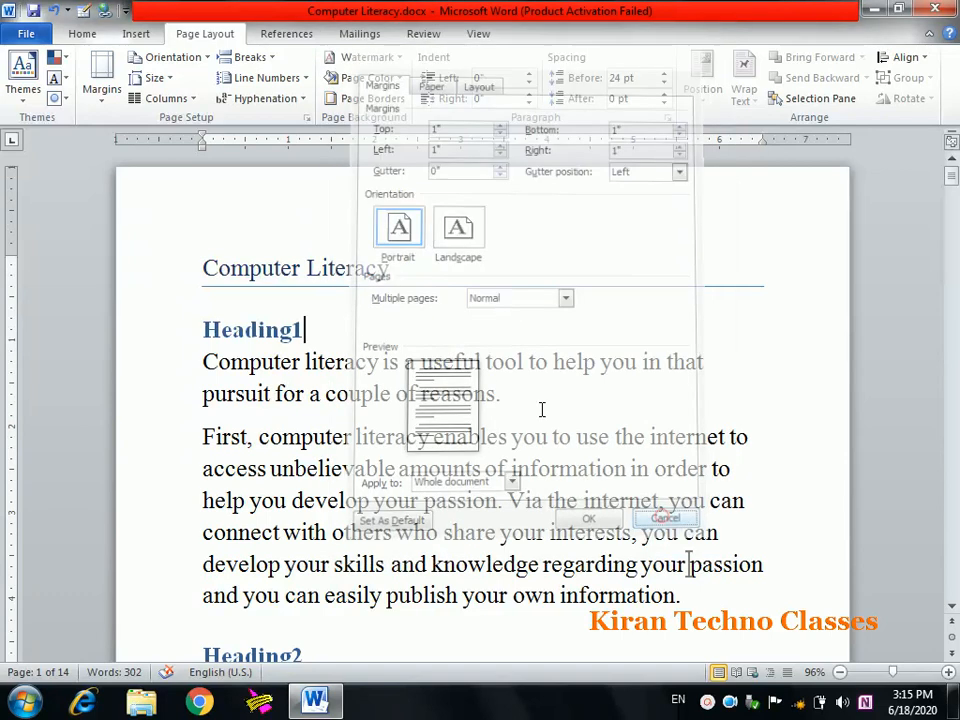
- Switch the page orientation to Landscape and back to Portrait twice, ending in Portrait
click(172, 57)
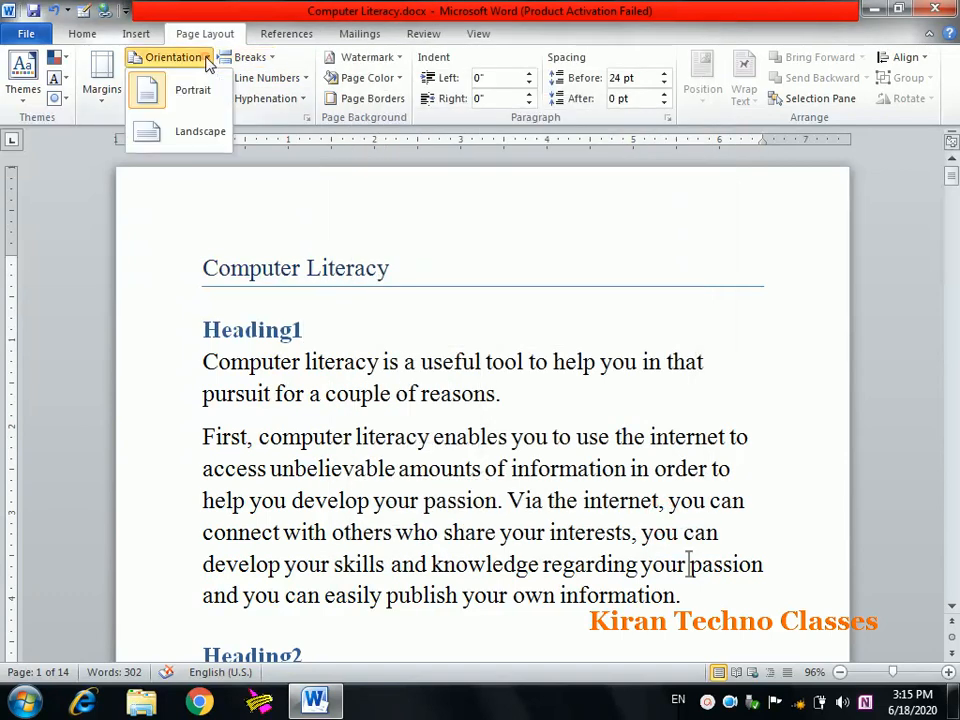
click(203, 142)
click(193, 62)
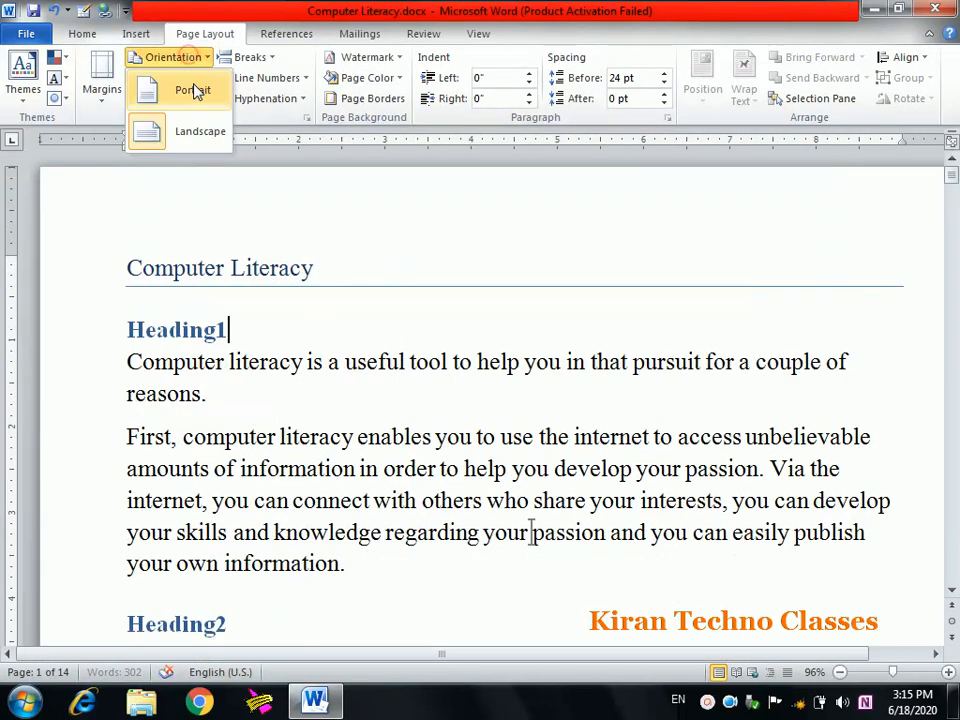
click(193, 90)
click(180, 57)
click(193, 130)
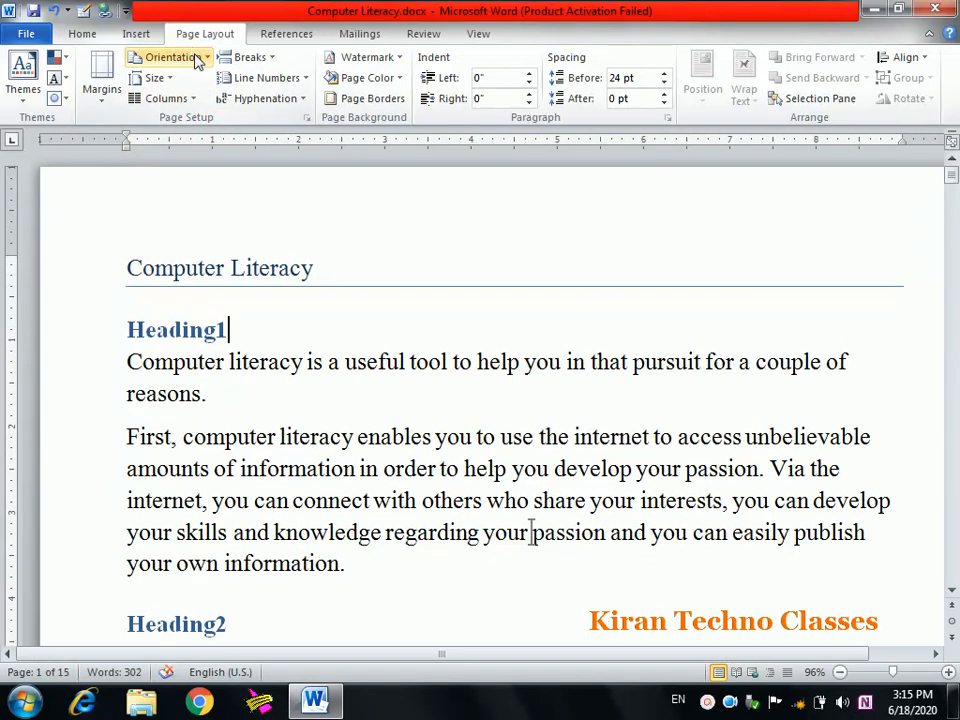
click(148, 58)
click(199, 100)
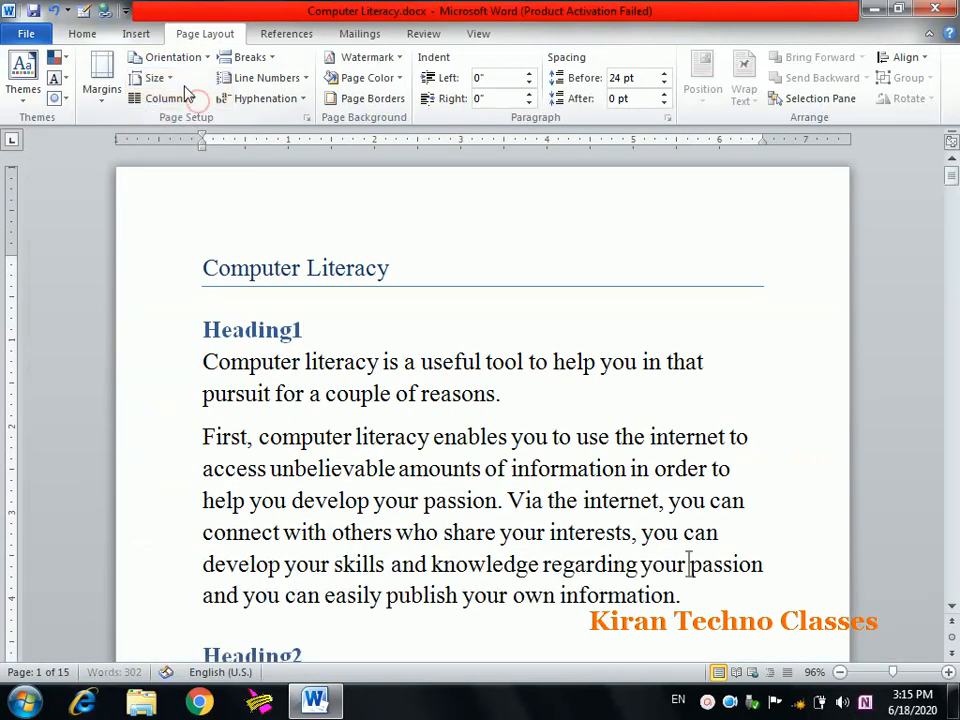
- Open the list of preset paper sizes for the document
click(160, 80)
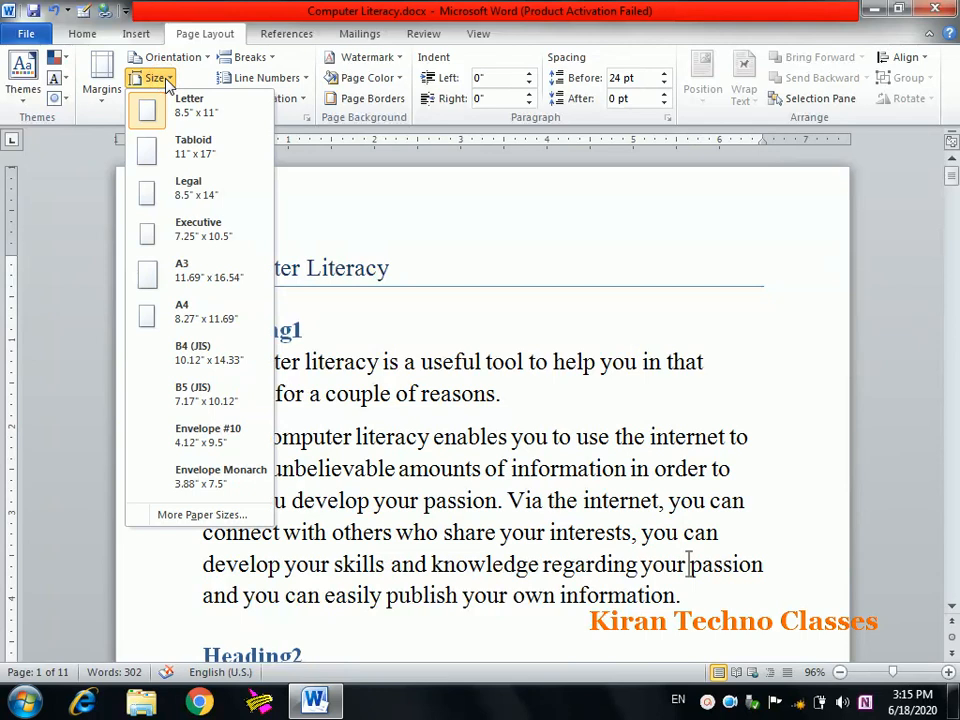
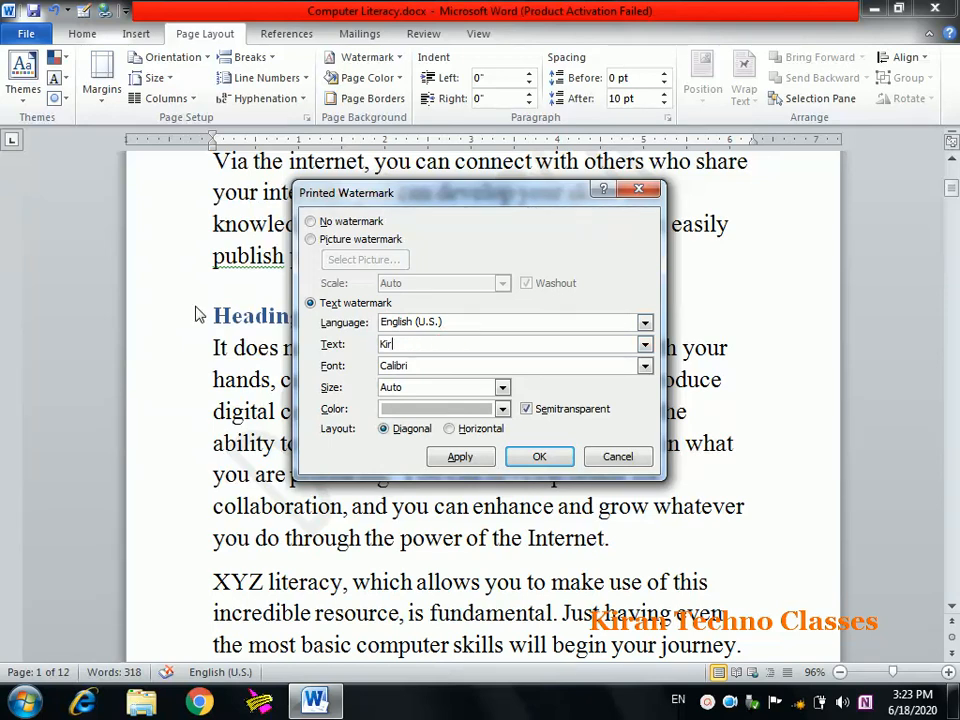
- Set the custom text watermark to "Kiran Techno Classes", apply it, and check it on the following pages
text(iran Techno Classes)
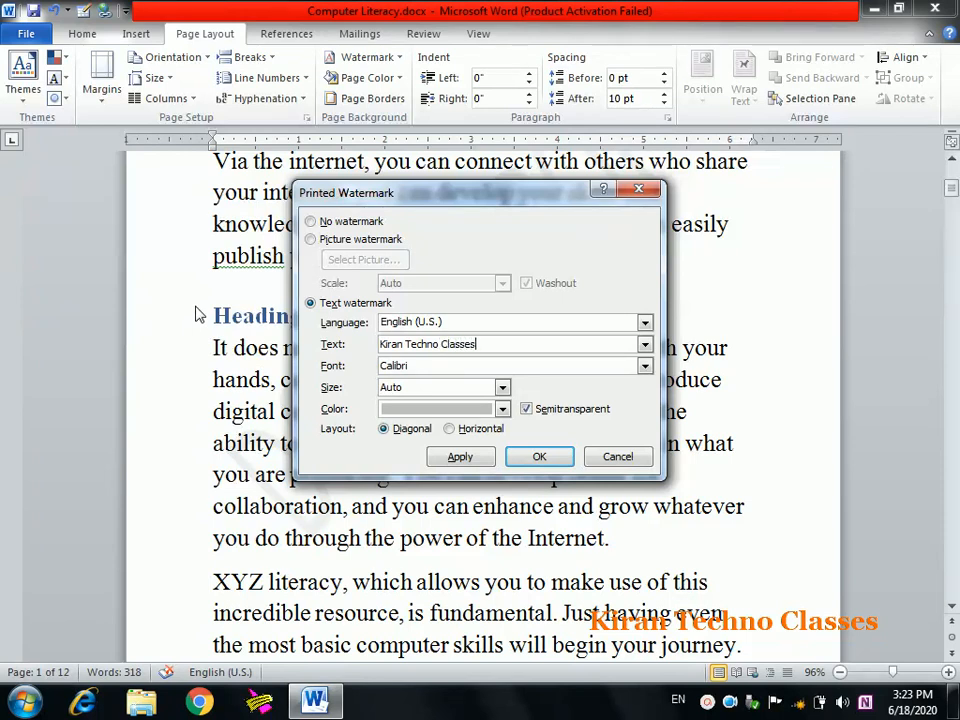
click(530, 462)
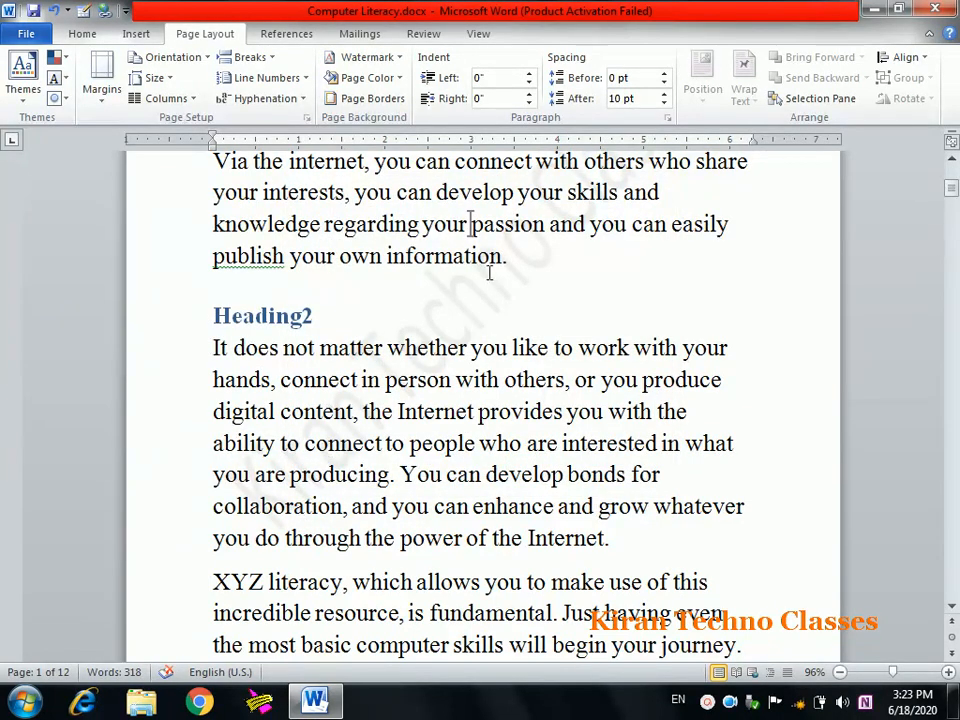
click(951, 609)
click(951, 609)
click(951, 609)
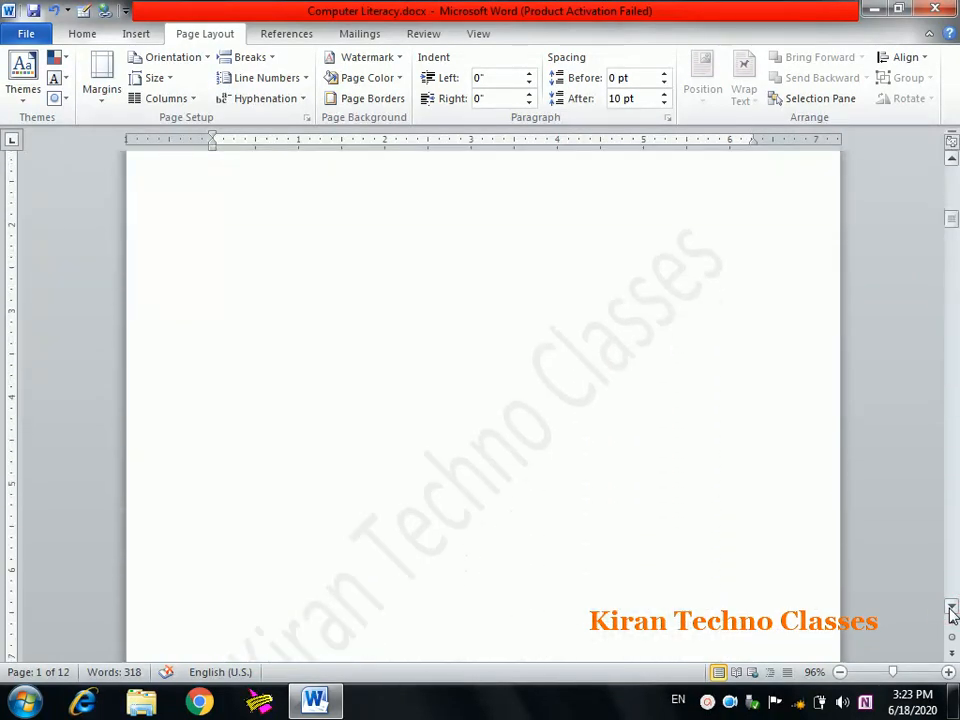
click(951, 611)
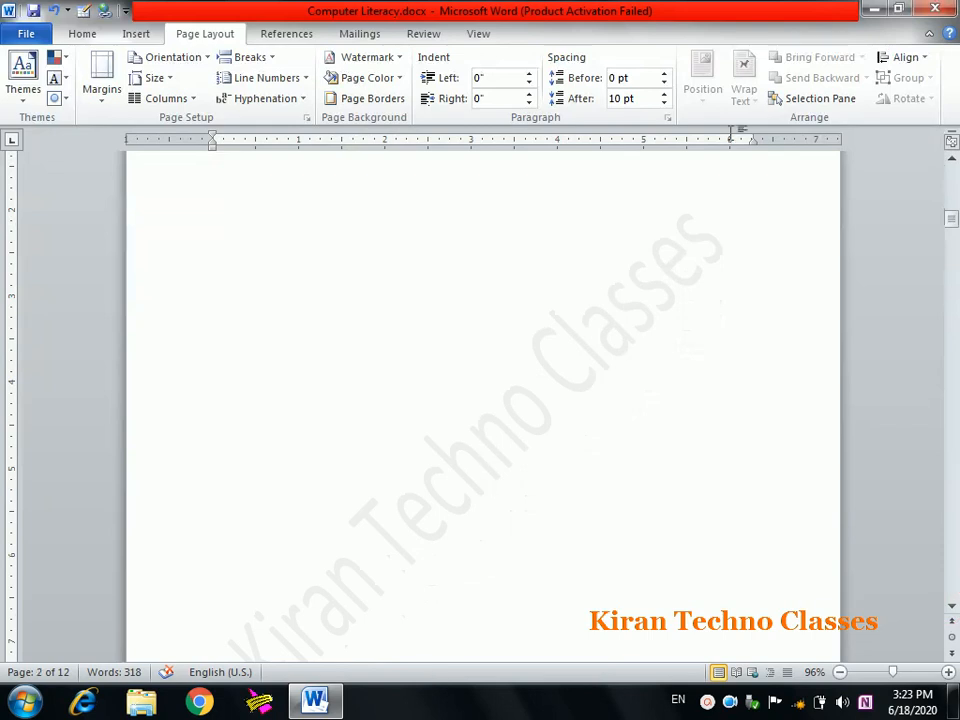
- Change the text watermark's font to Comic Sans MS and its color to the standard orange, keeping the size on Auto
click(396, 57)
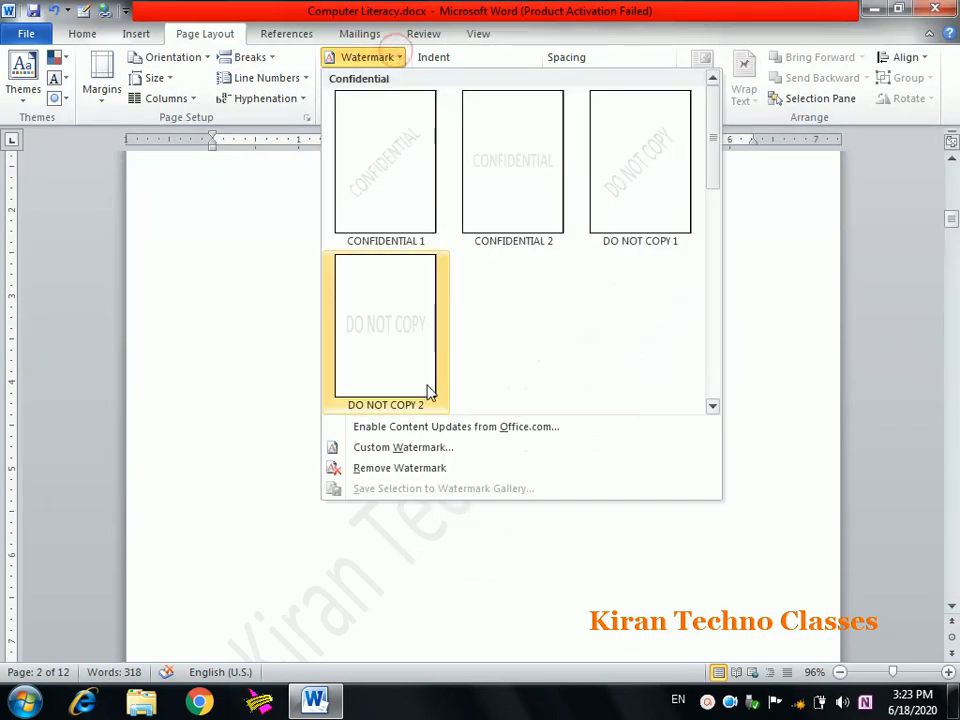
click(439, 449)
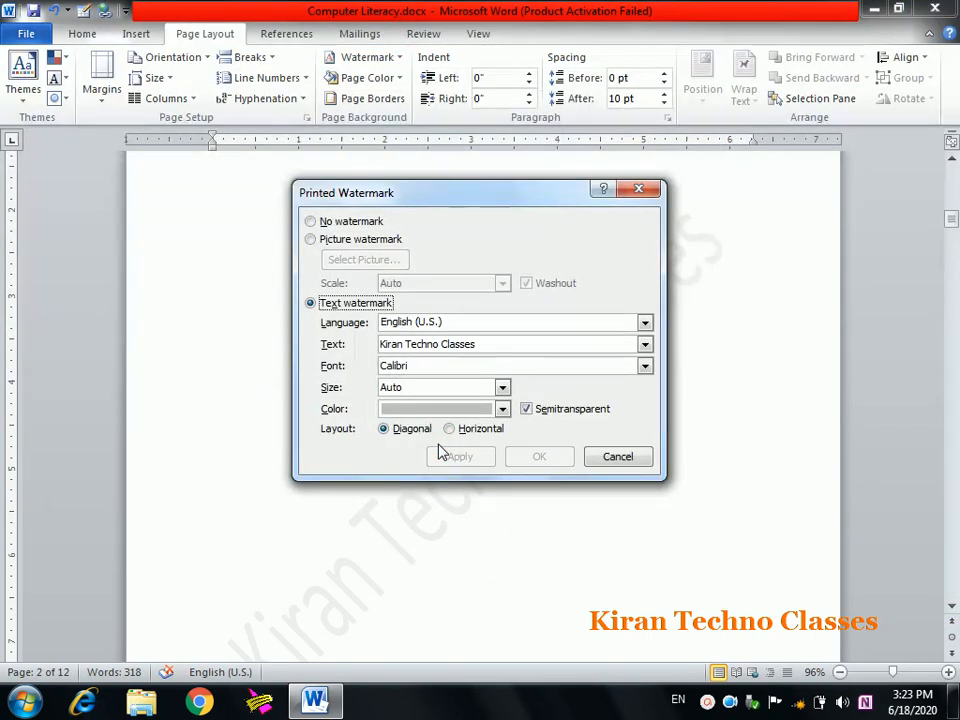
click(645, 367)
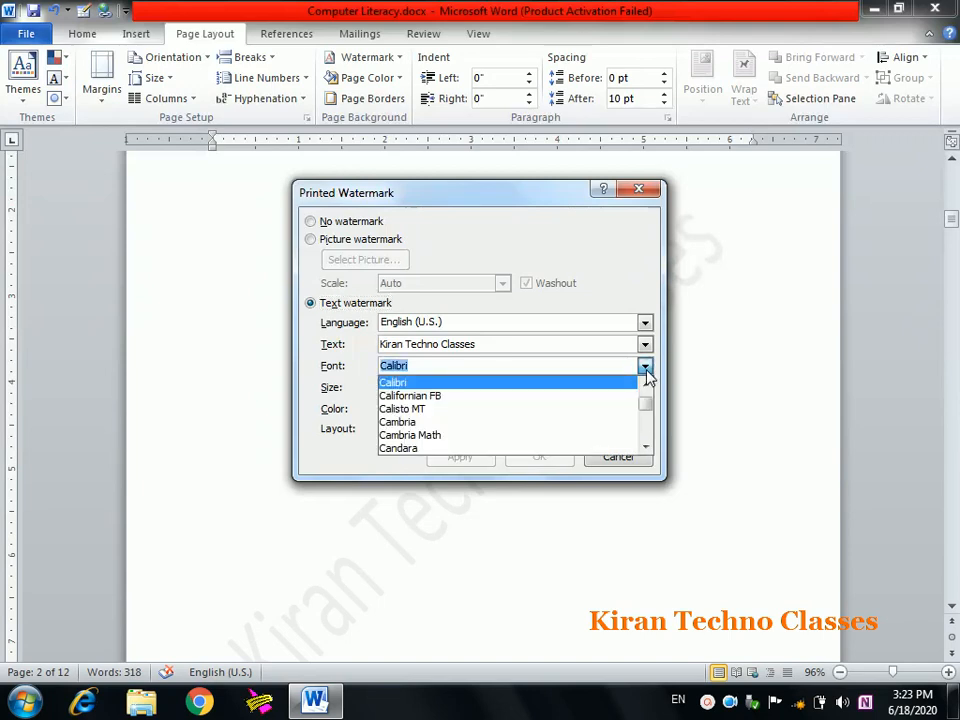
text(com)
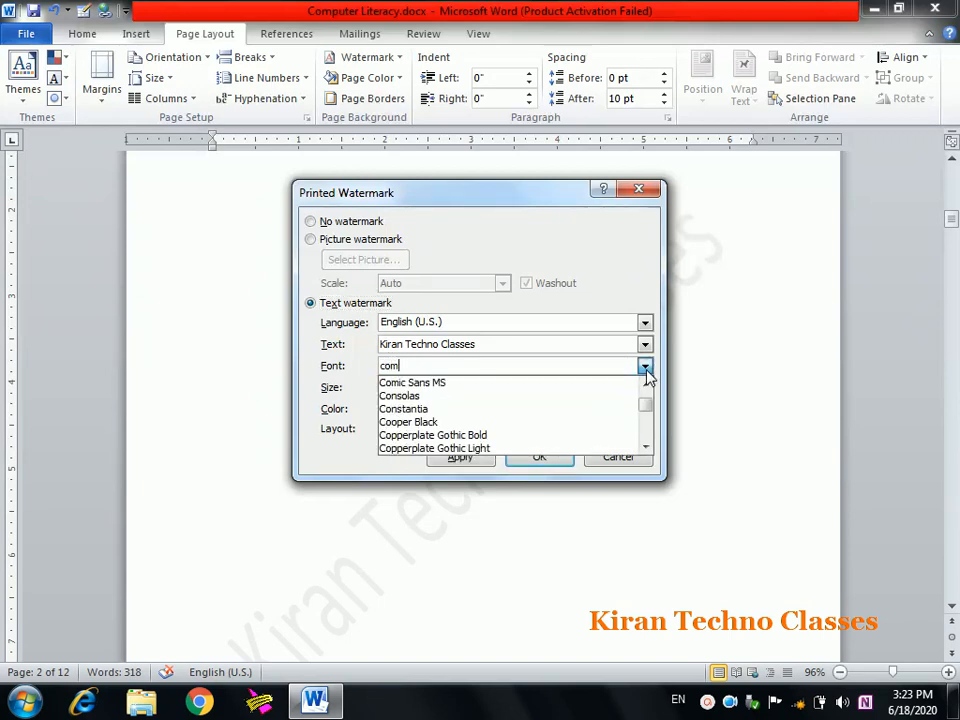
click(505, 384)
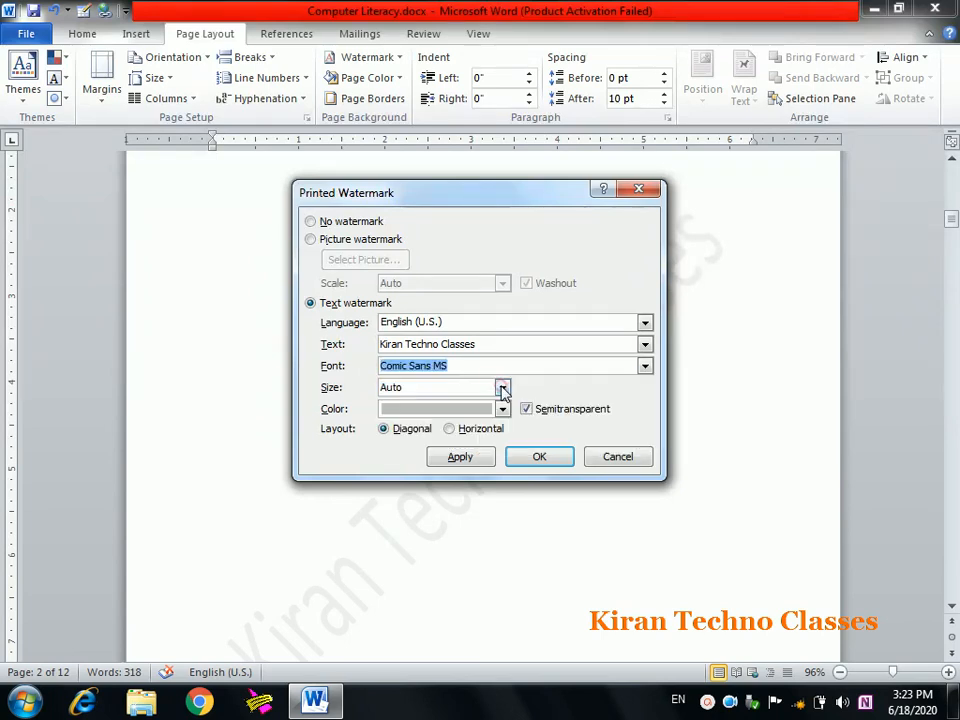
click(503, 388)
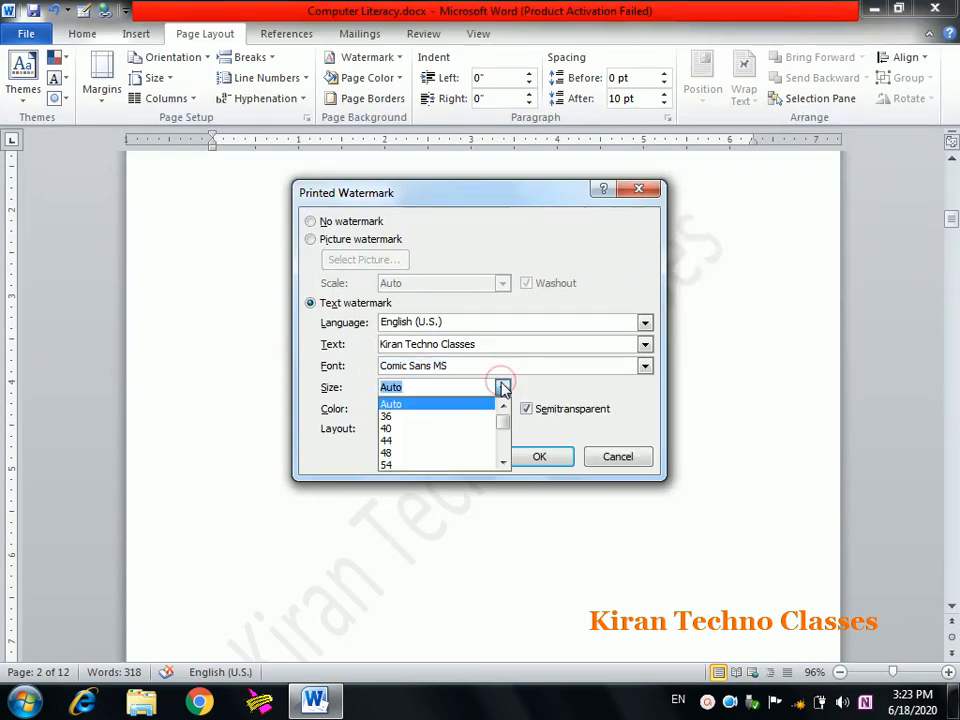
click(503, 388)
click(502, 409)
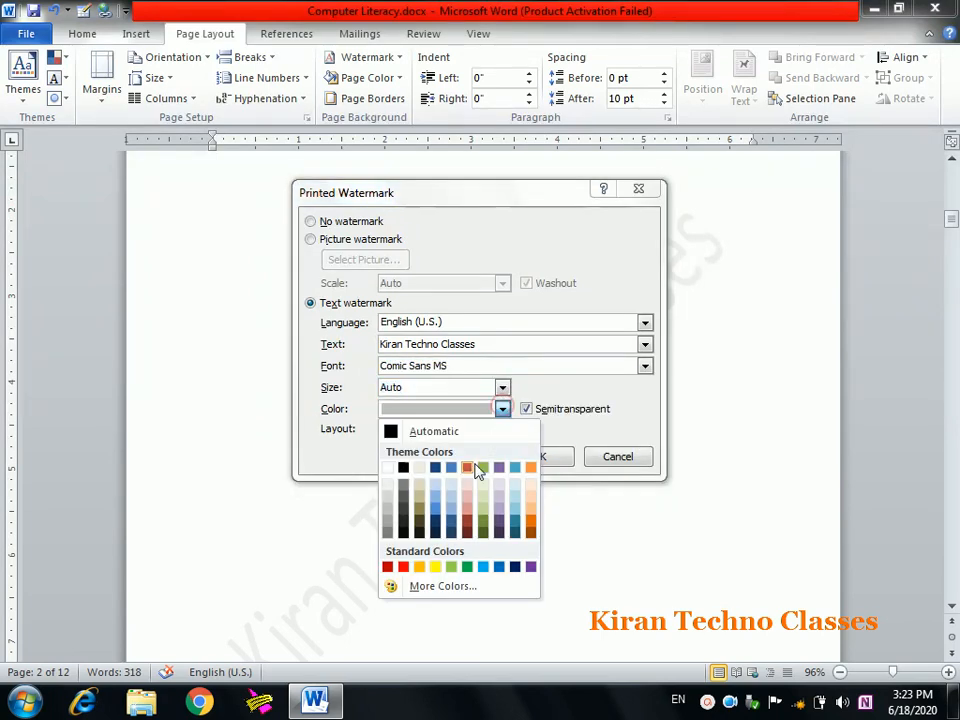
click(418, 568)
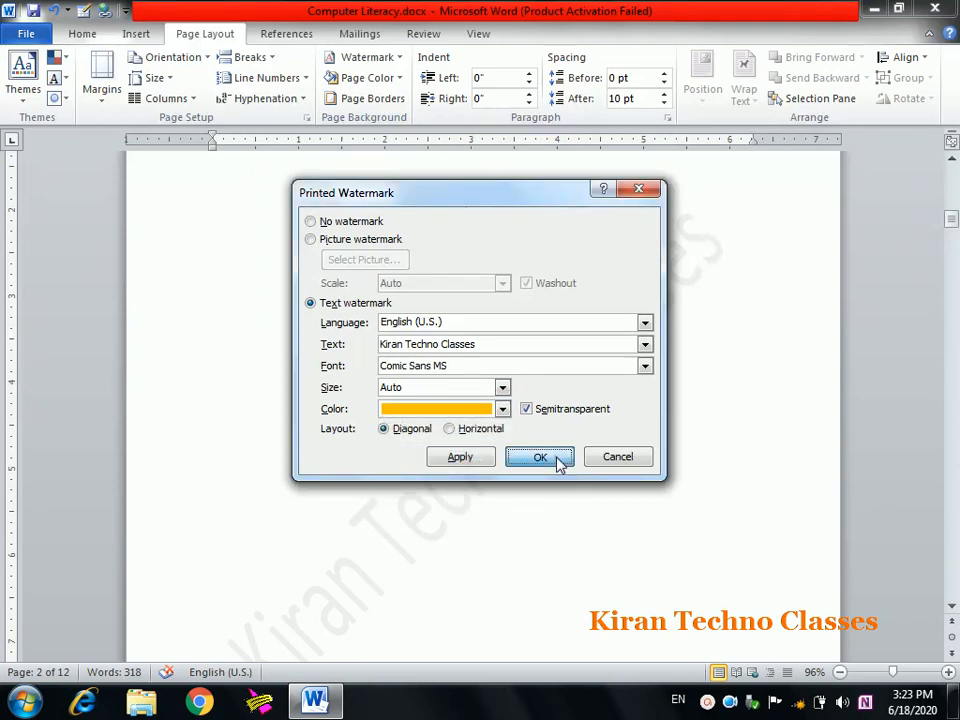
click(557, 458)
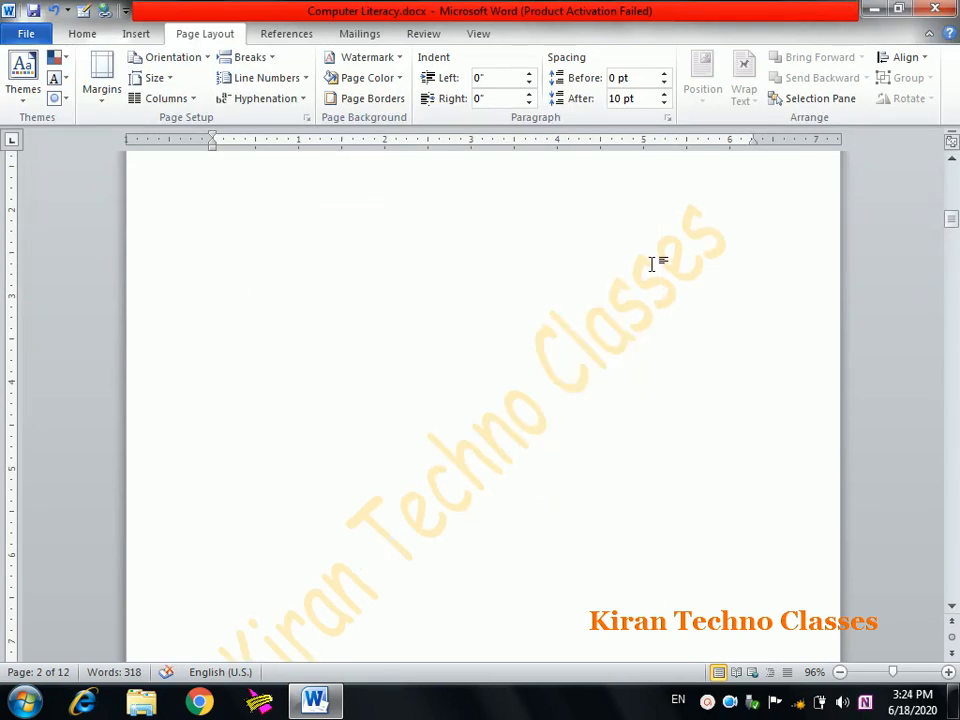
- Replace the text watermark with the picture Capture.JPG from the Desktop, washed out, and check it on the first two pages
click(397, 60)
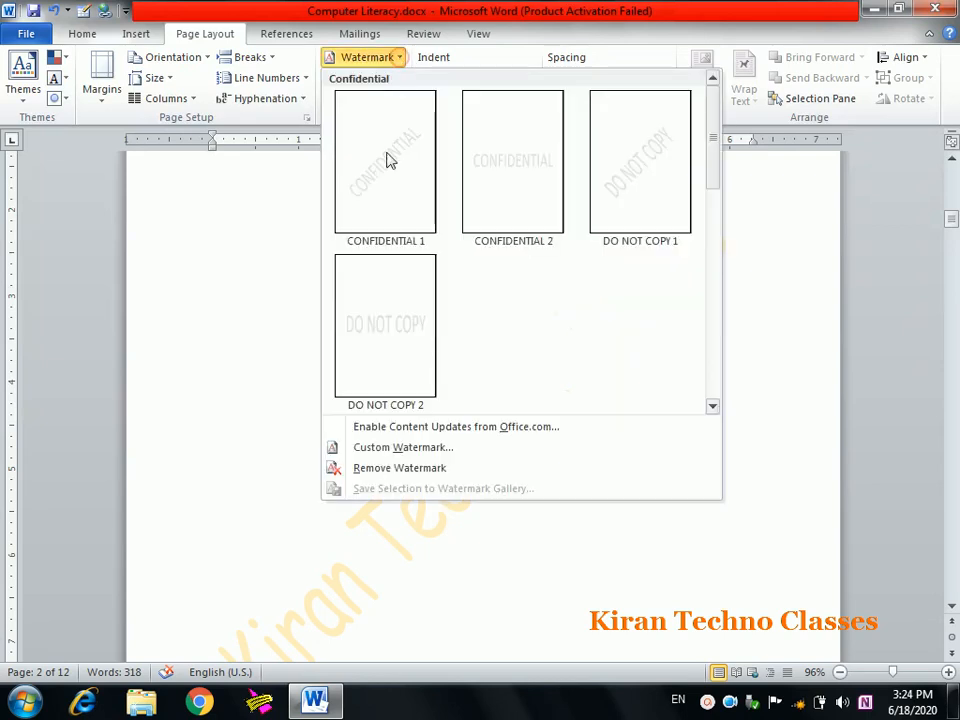
click(397, 444)
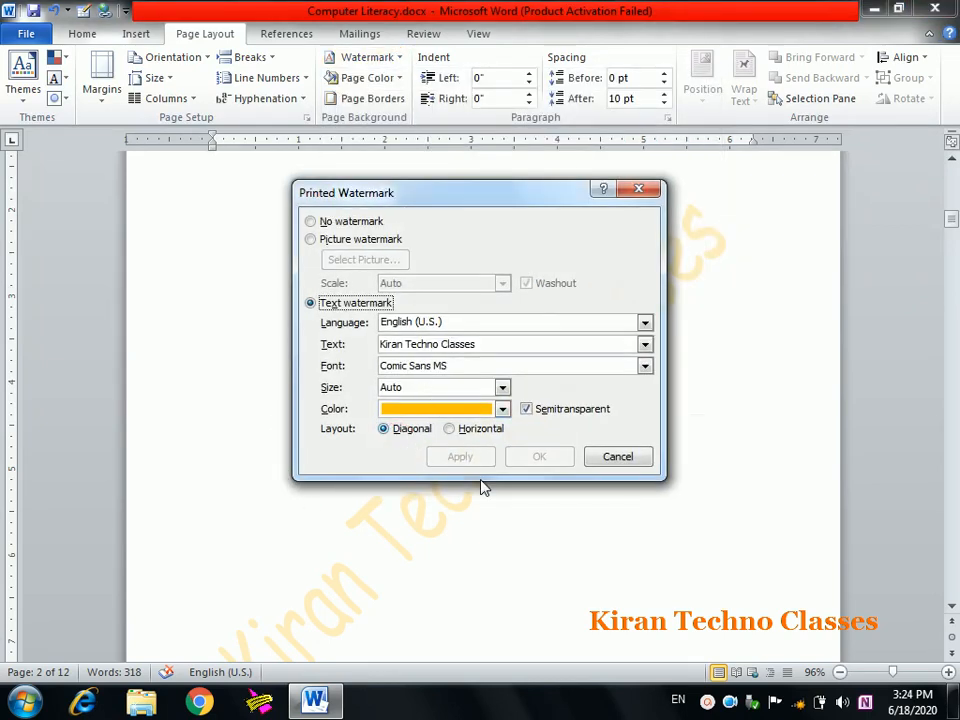
click(362, 245)
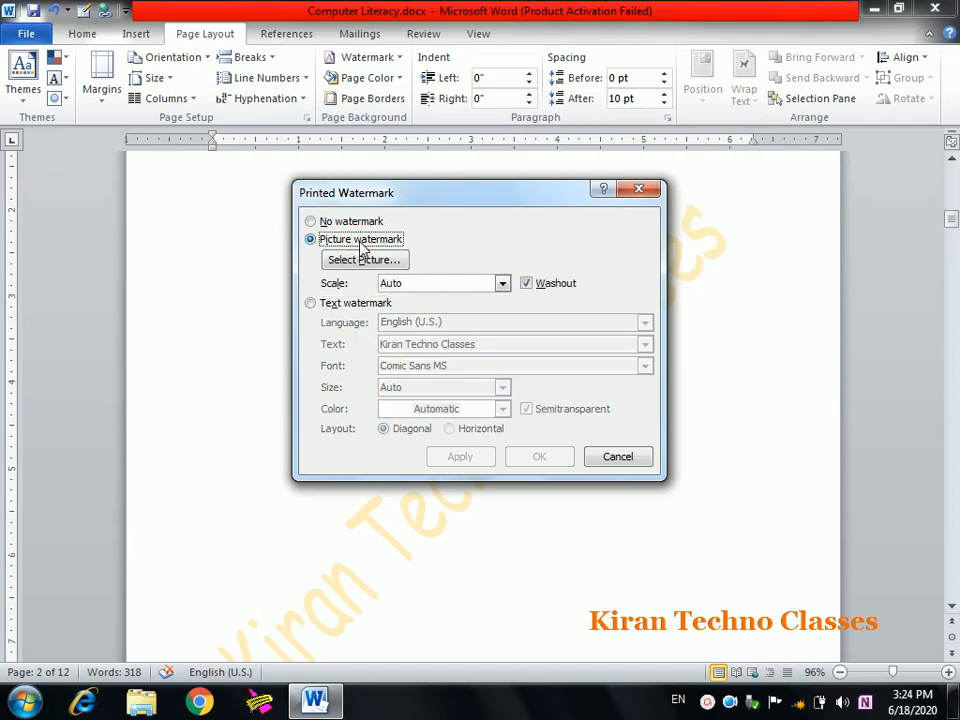
click(362, 259)
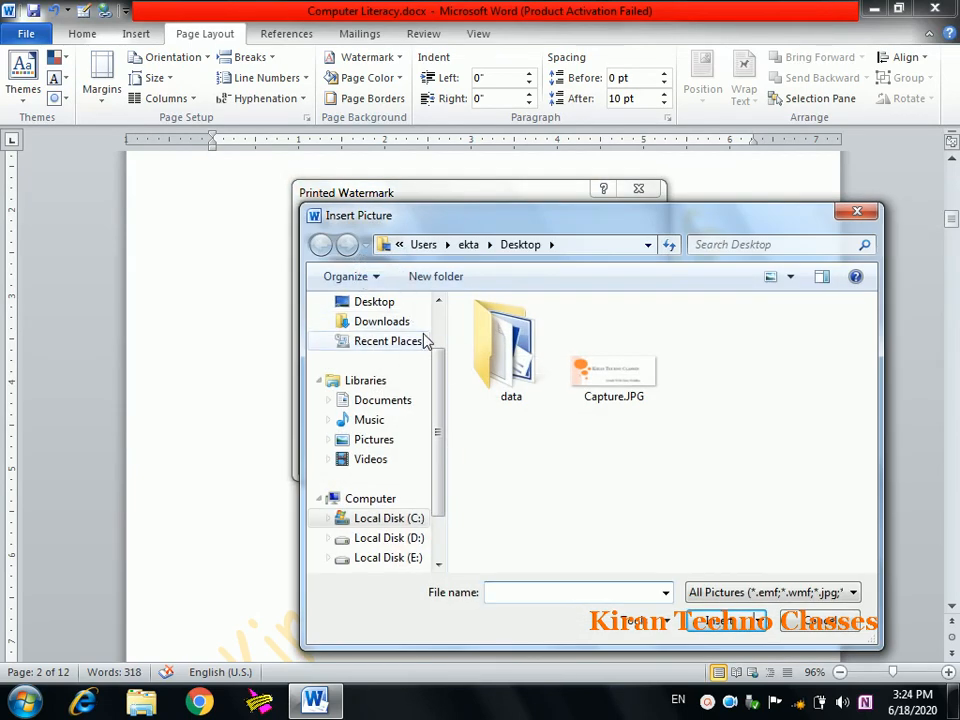
drag(443, 375, 439, 318)
click(588, 370)
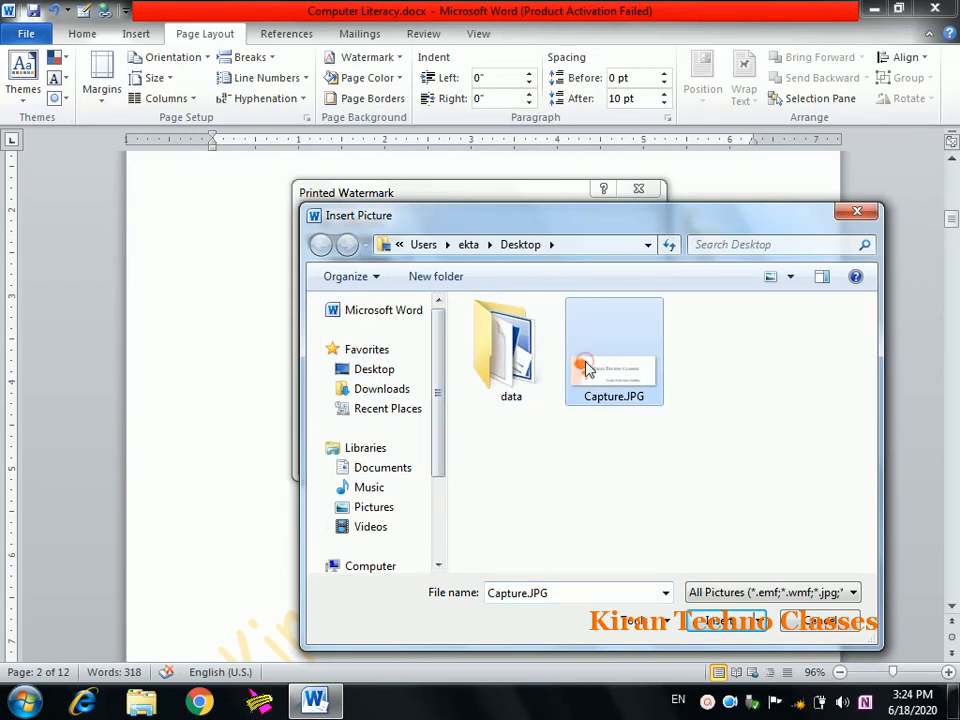
click(715, 621)
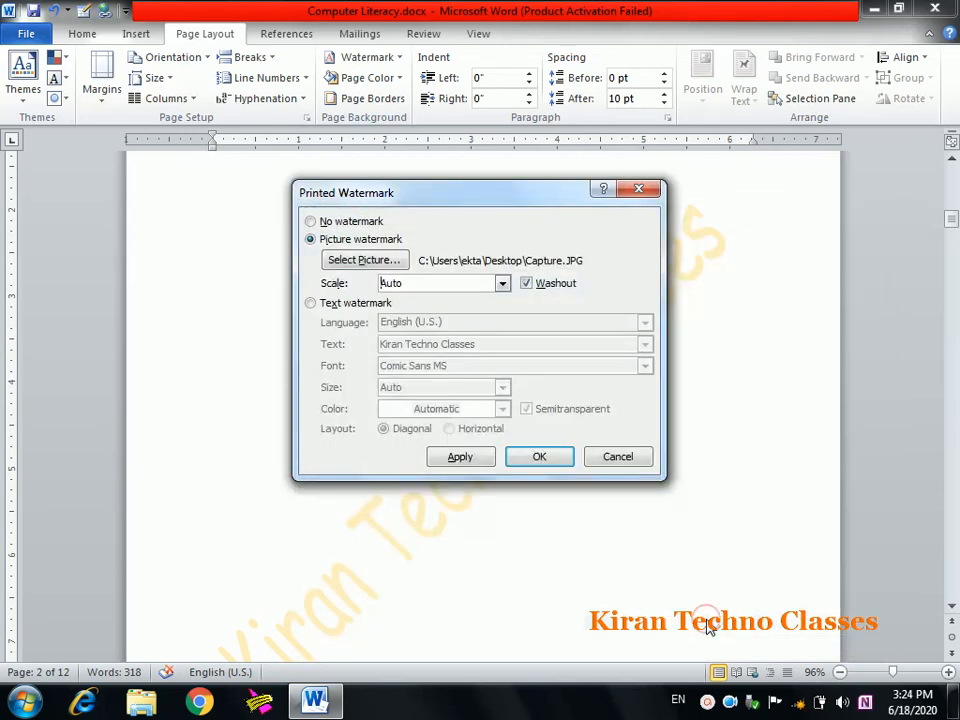
click(560, 462)
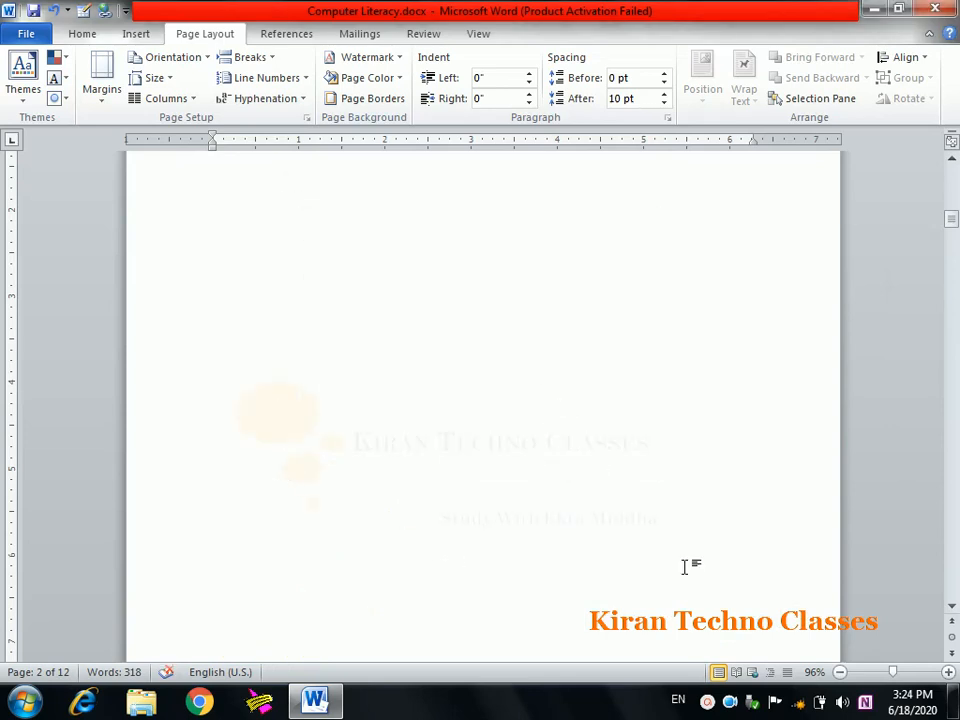
drag(950, 214, 948, 186)
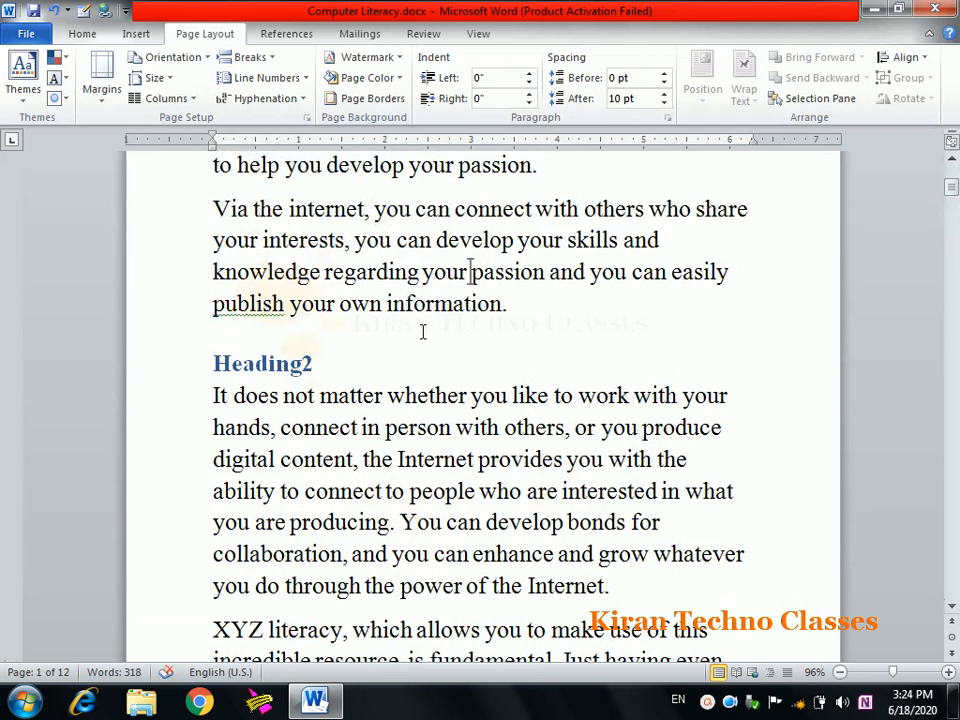
click(950, 607)
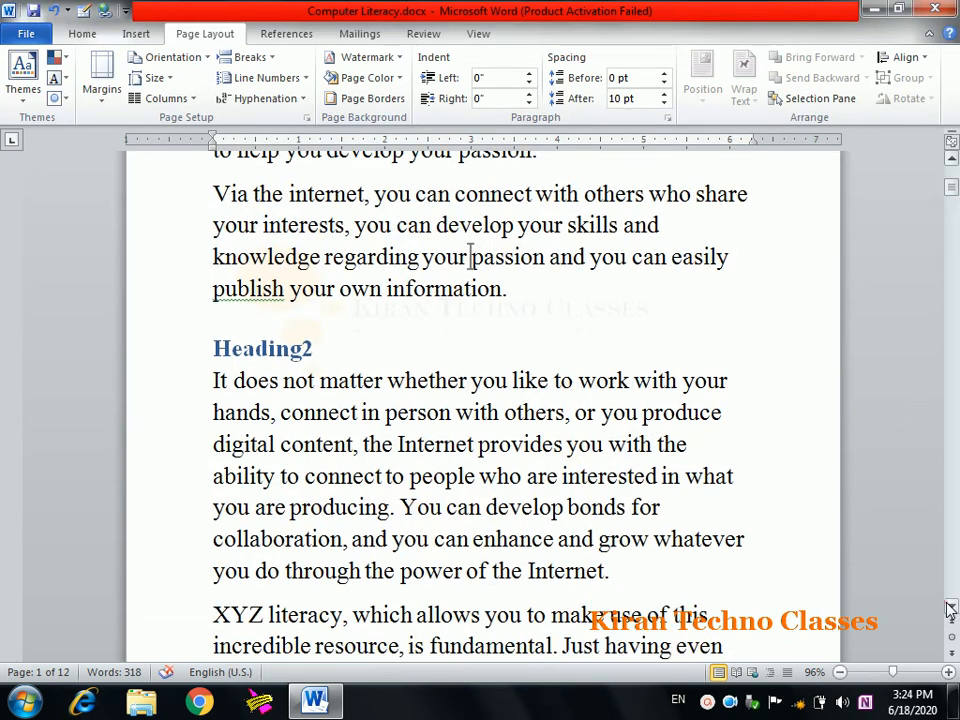
drag(950, 607, 950, 607)
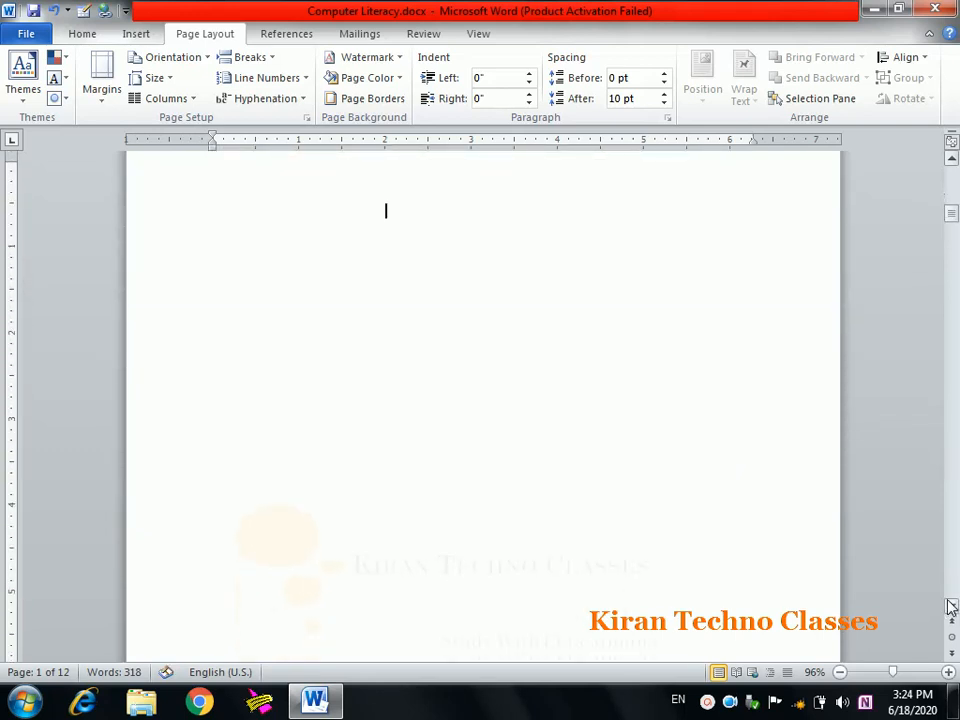
click(524, 531)
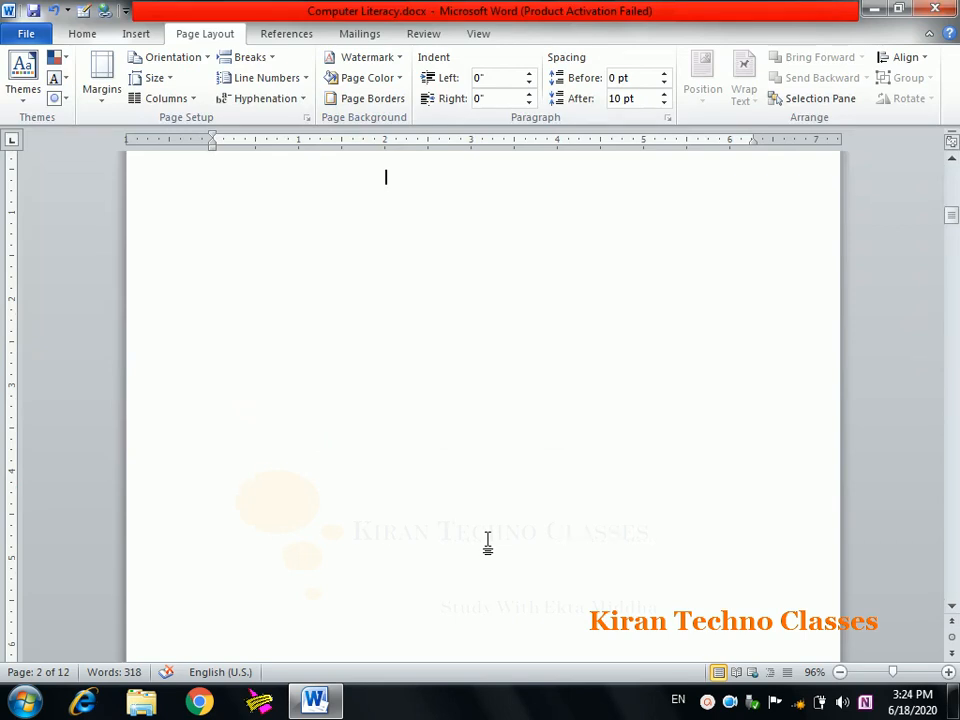
- Turn off the washout effect on the picture watermark and check how it looks behind the text on page 1
click(362, 57)
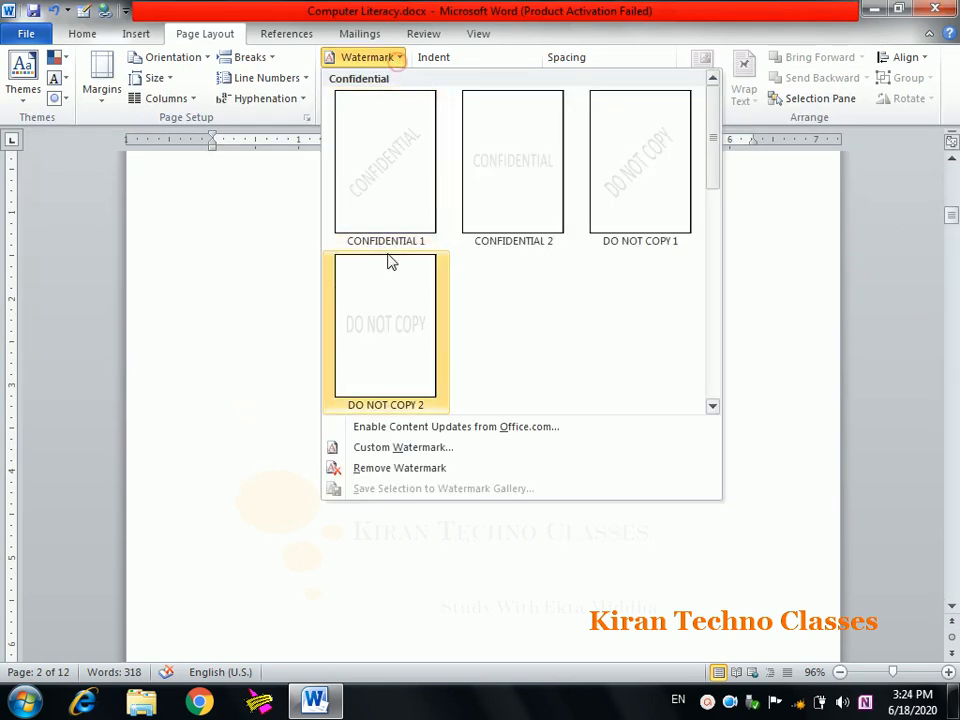
click(392, 449)
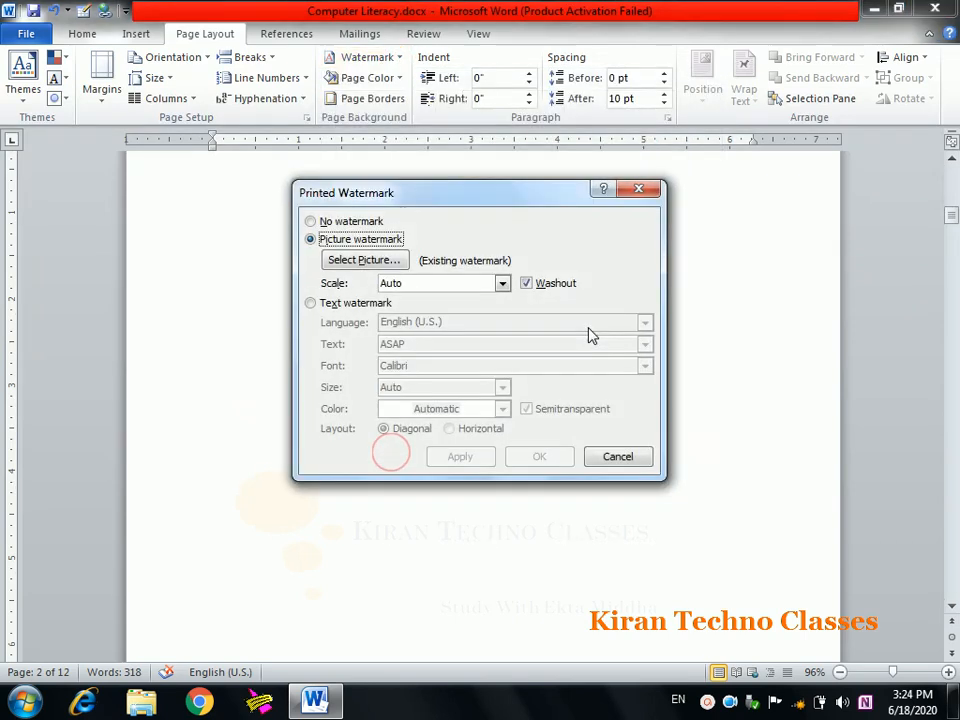
click(526, 284)
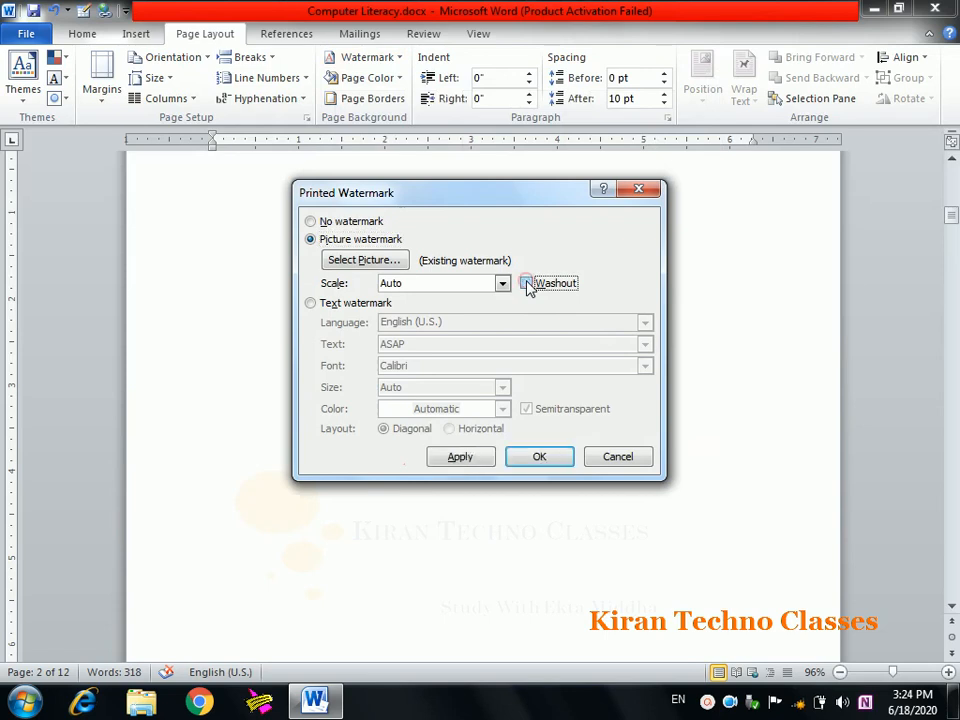
click(539, 456)
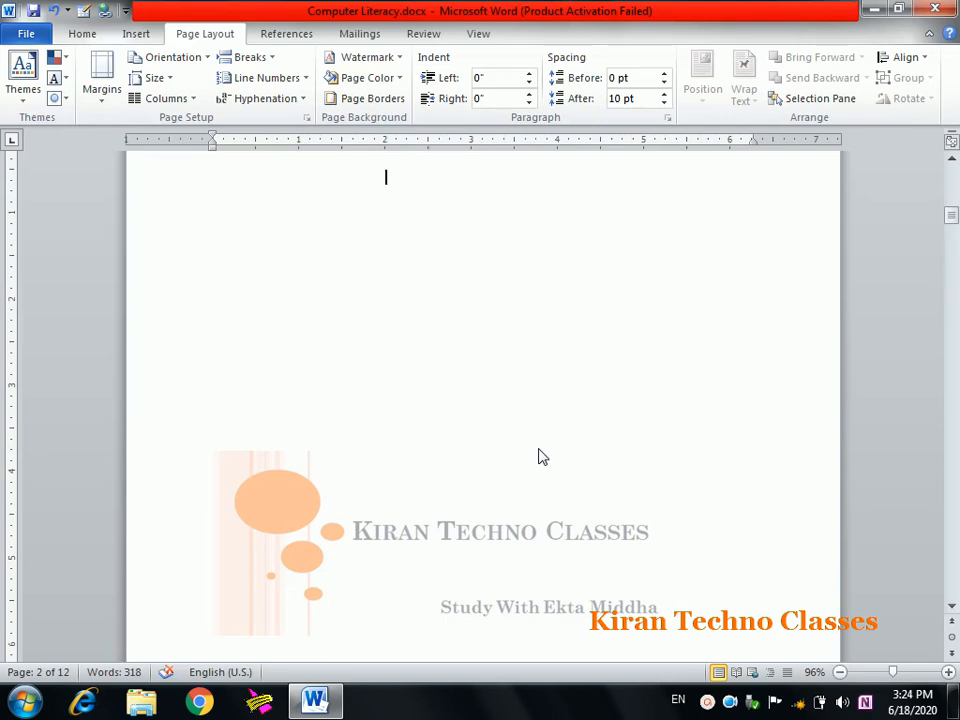
drag(952, 214, 950, 196)
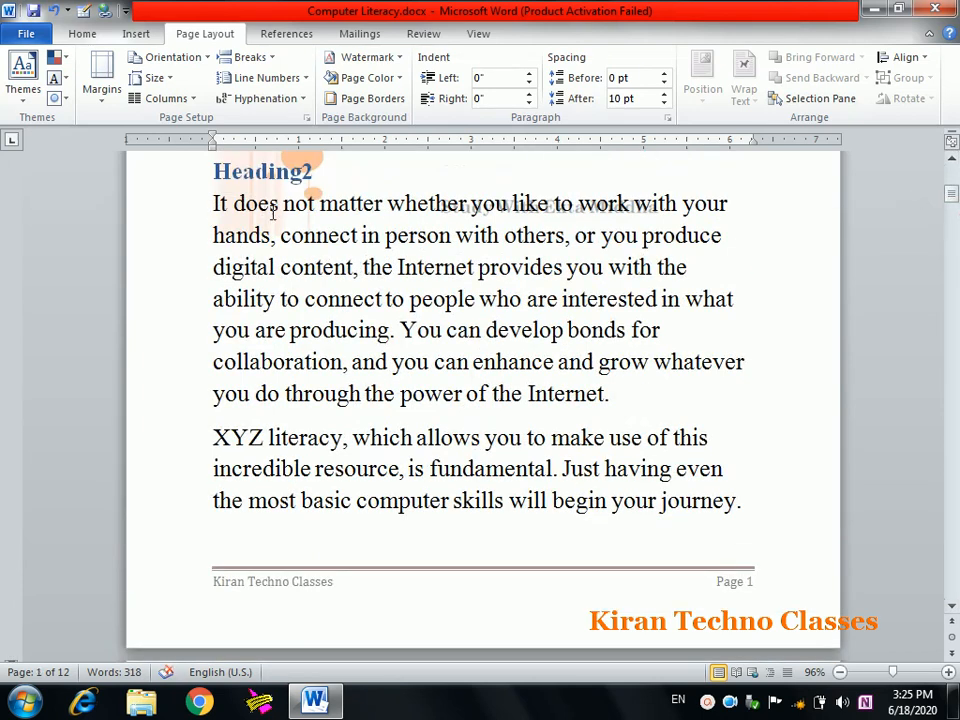
drag(951, 196, 951, 193)
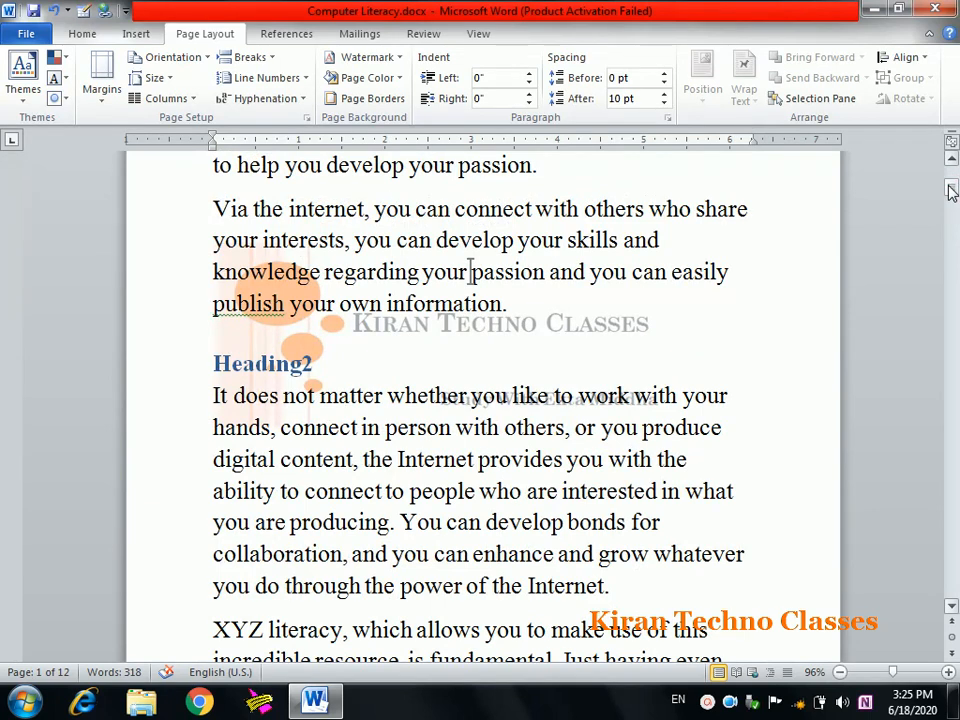
- Turn the picture watermark's washout effect back on, and remove the watermark from the document
click(397, 58)
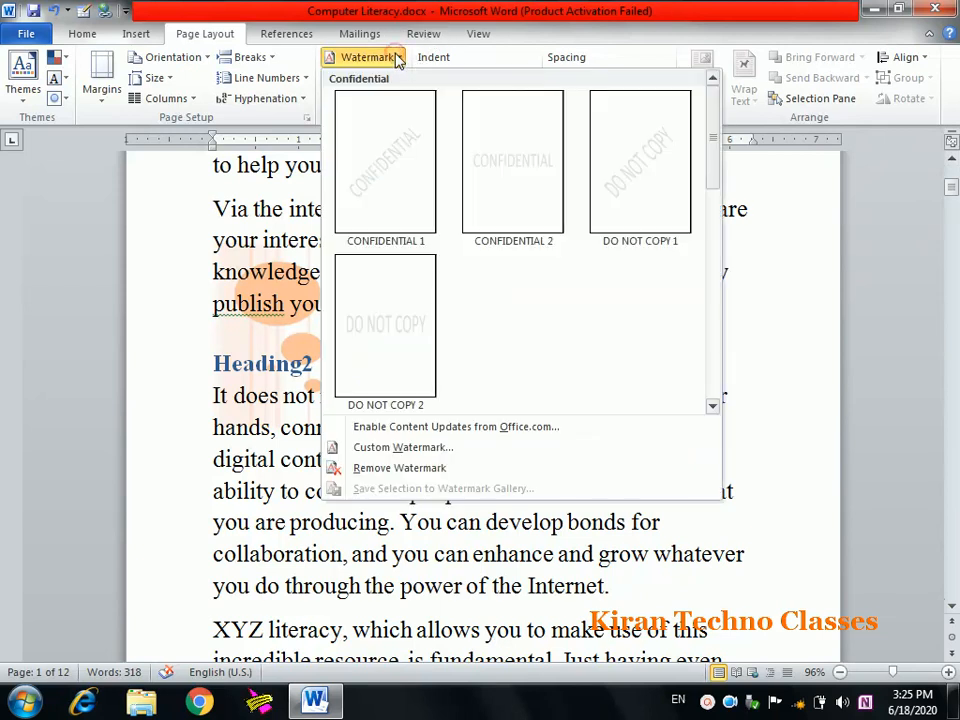
click(418, 450)
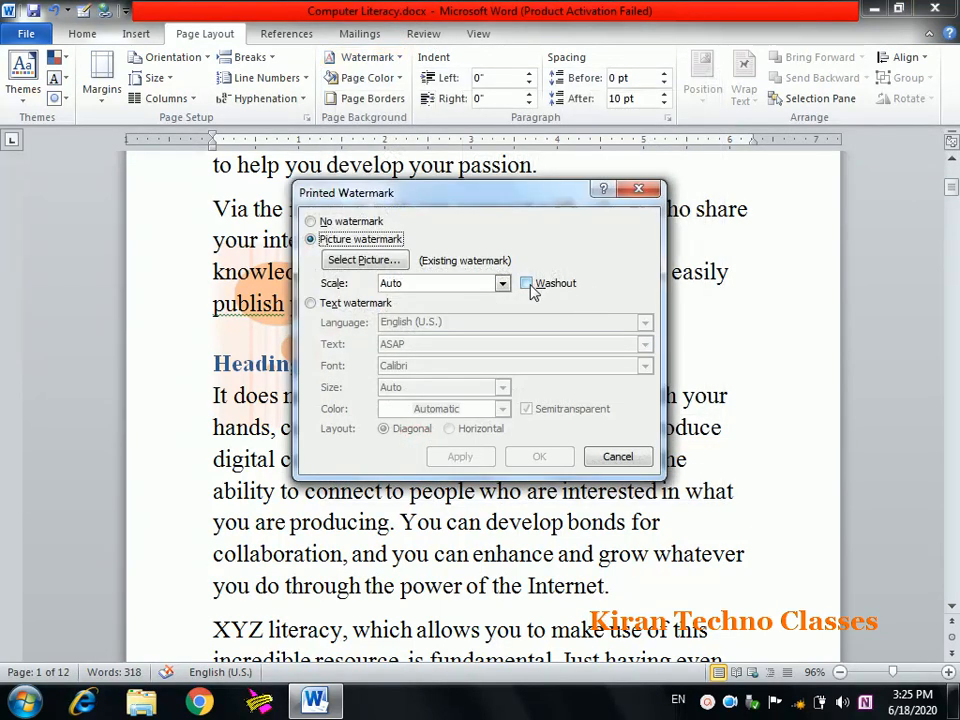
click(532, 286)
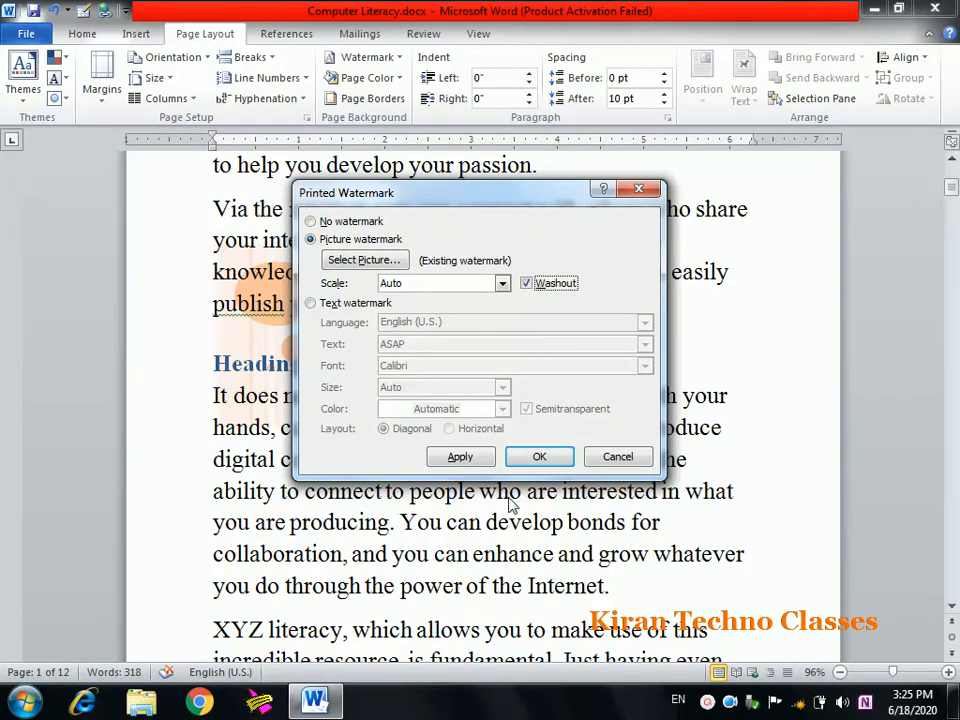
click(550, 455)
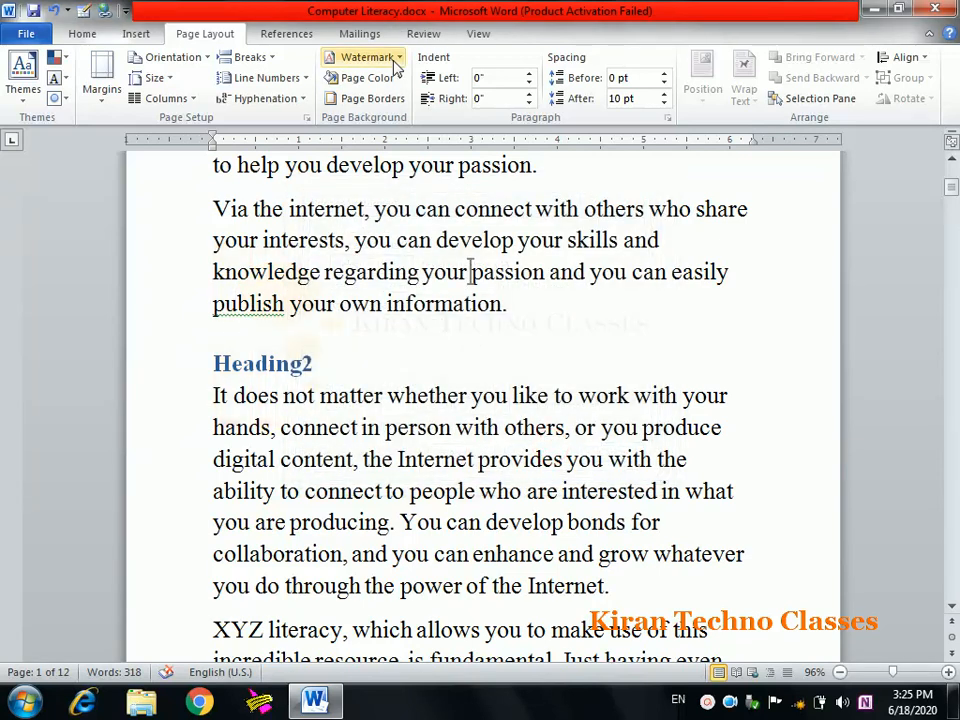
click(365, 57)
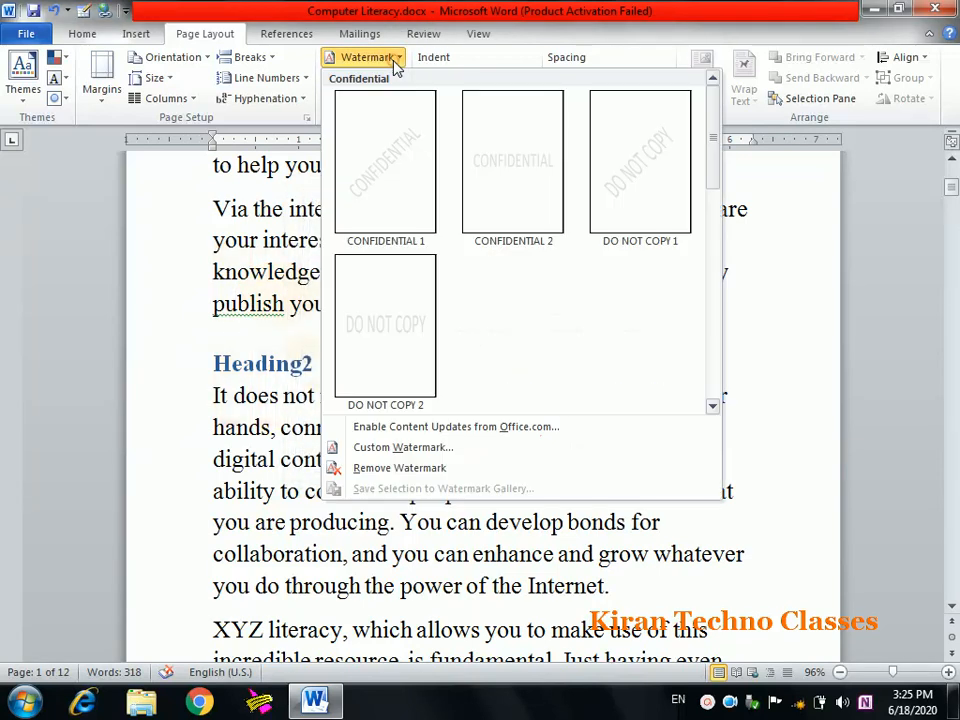
click(392, 468)
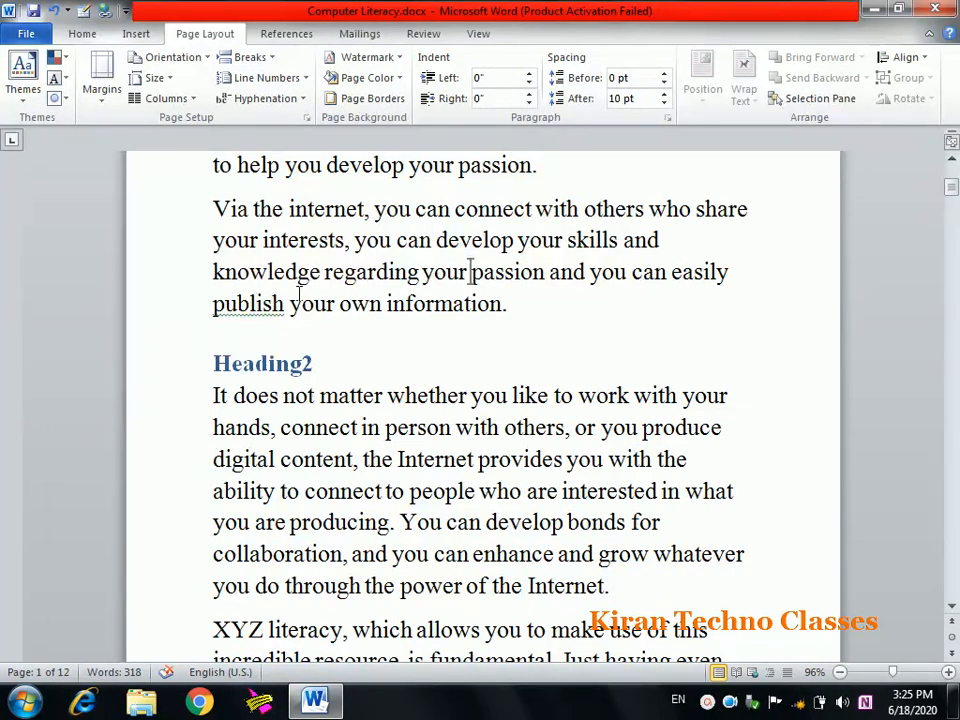
- Set the page color to Olive Green, Accent 3, Lighter 40% and view the start of the document
click(345, 84)
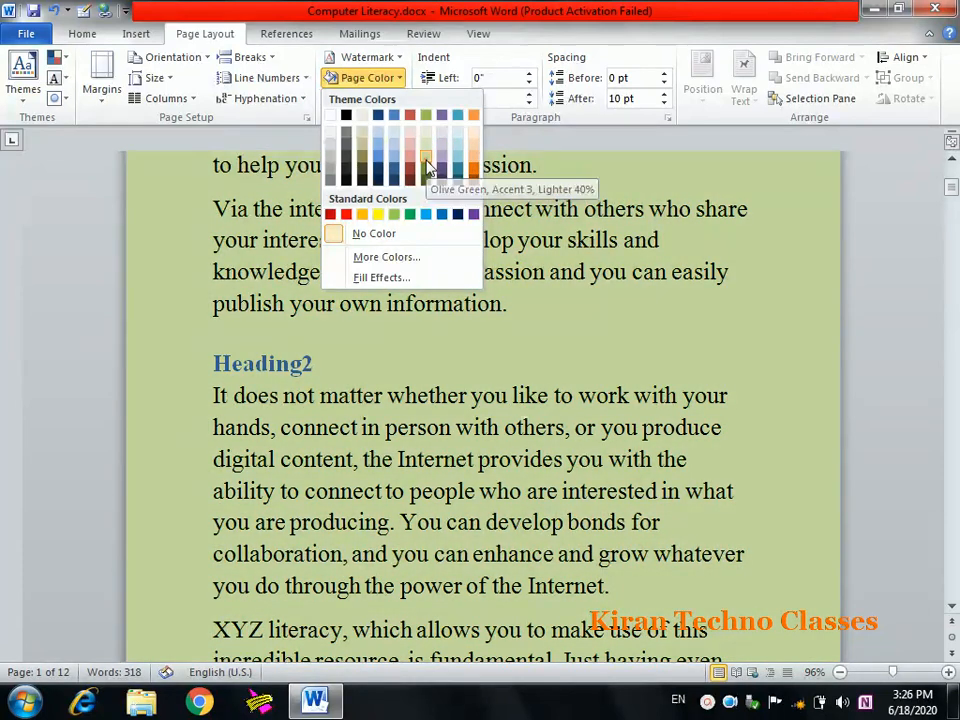
click(426, 165)
drag(953, 188, 953, 180)
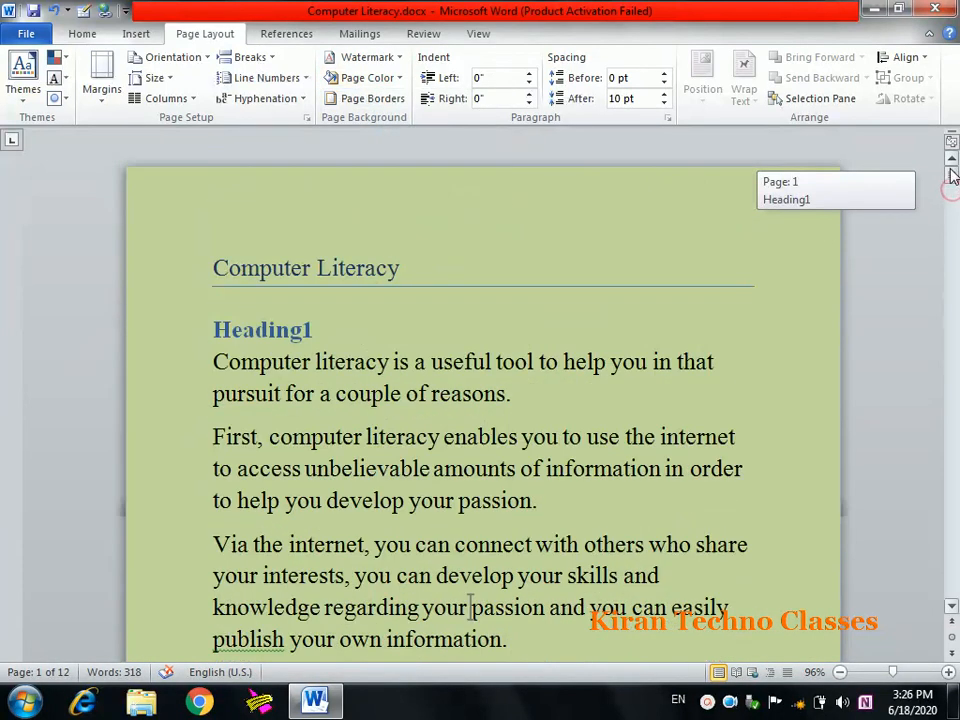
- Browse the page color fill effects, and apply a lightened one-color gradient shaded from the corner, with the green in the lower-left corner
click(399, 84)
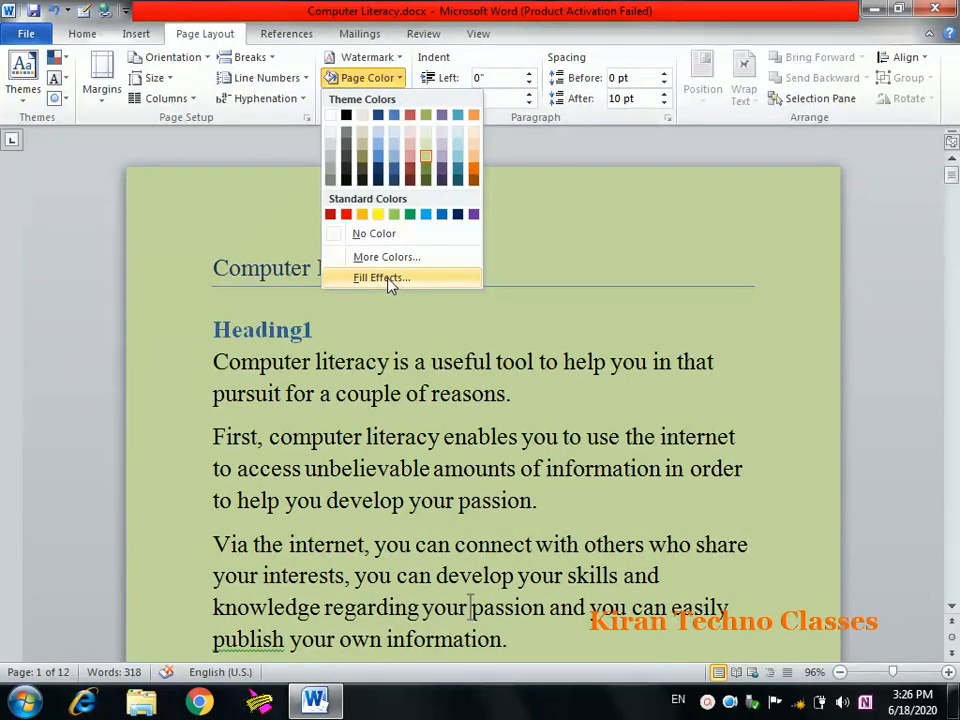
click(385, 278)
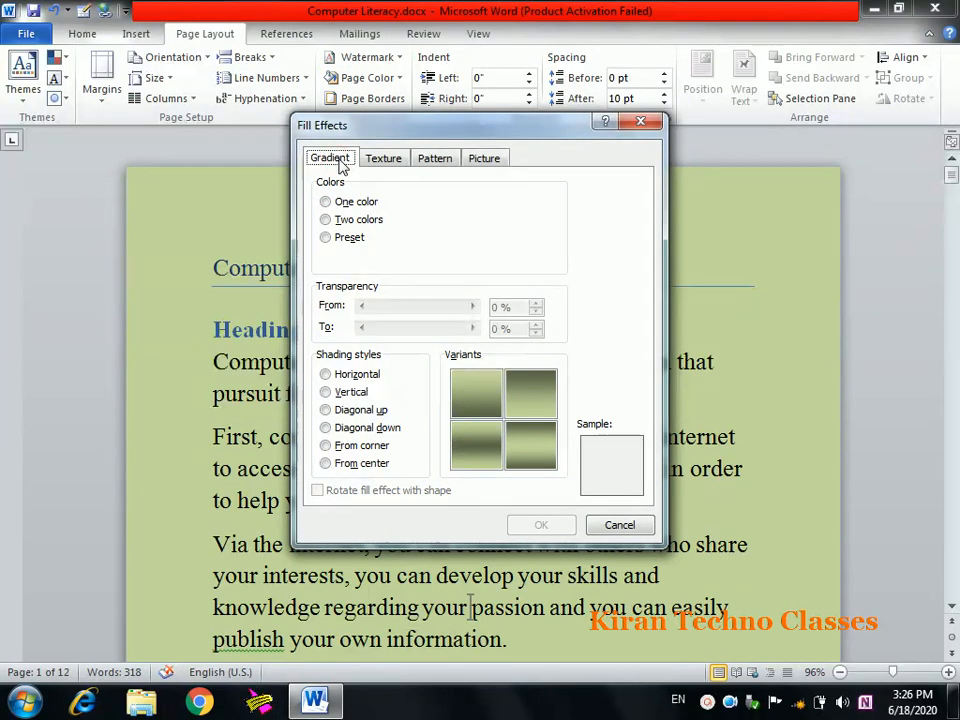
click(388, 164)
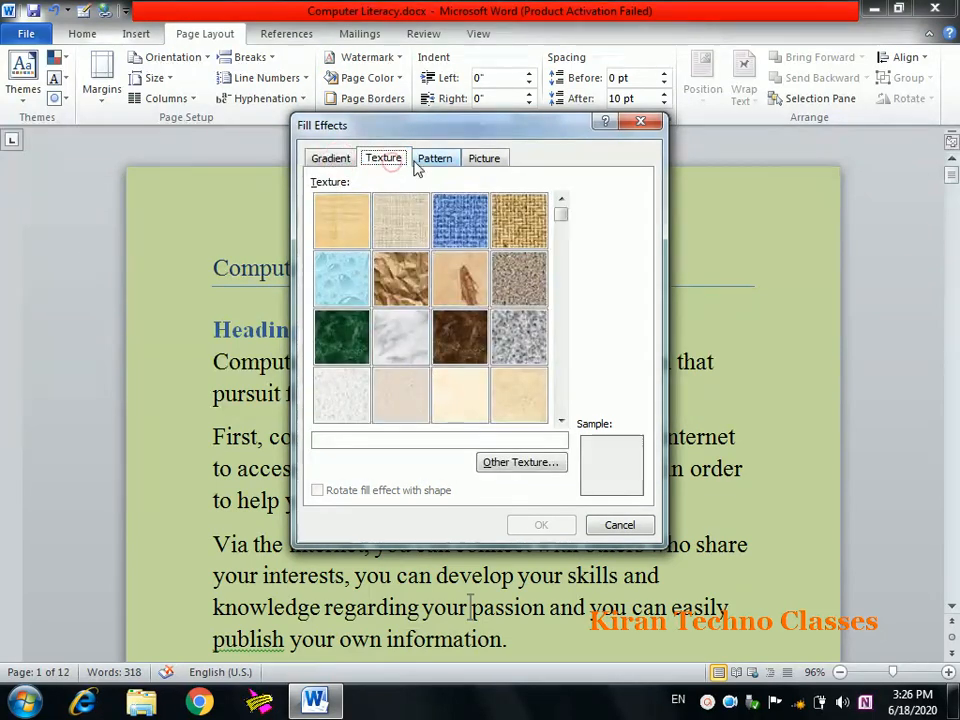
click(426, 164)
click(476, 165)
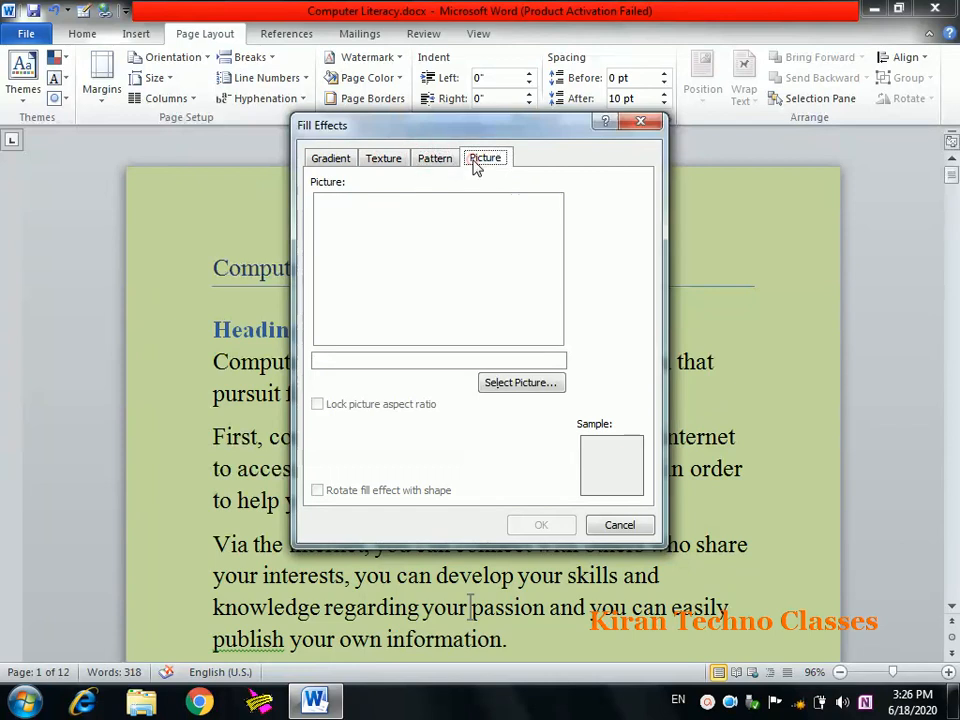
click(340, 162)
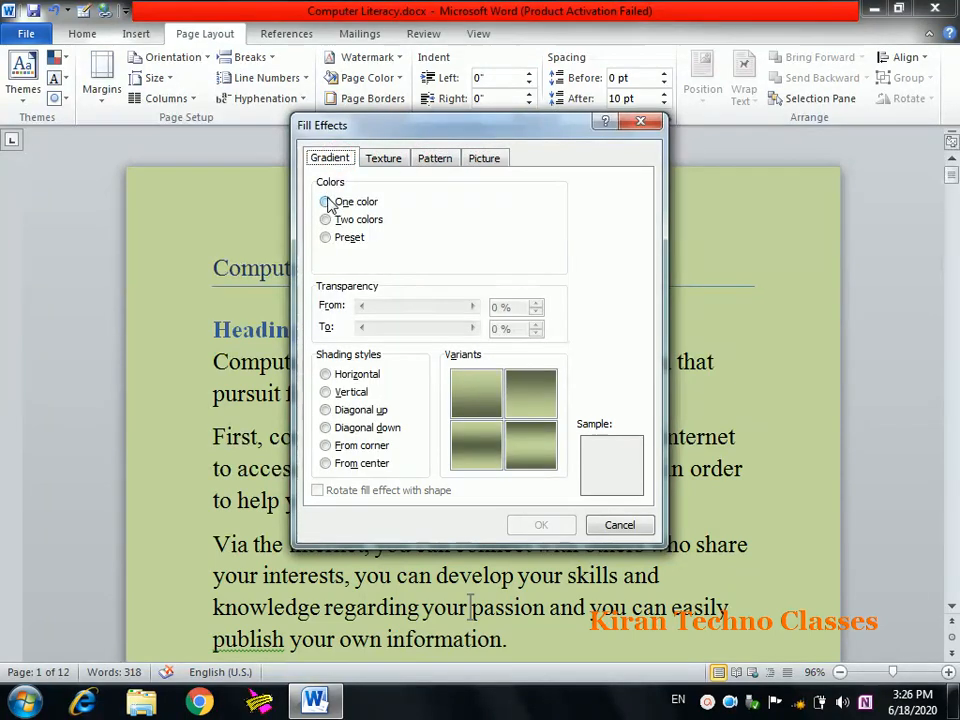
click(327, 203)
drag(482, 263, 526, 265)
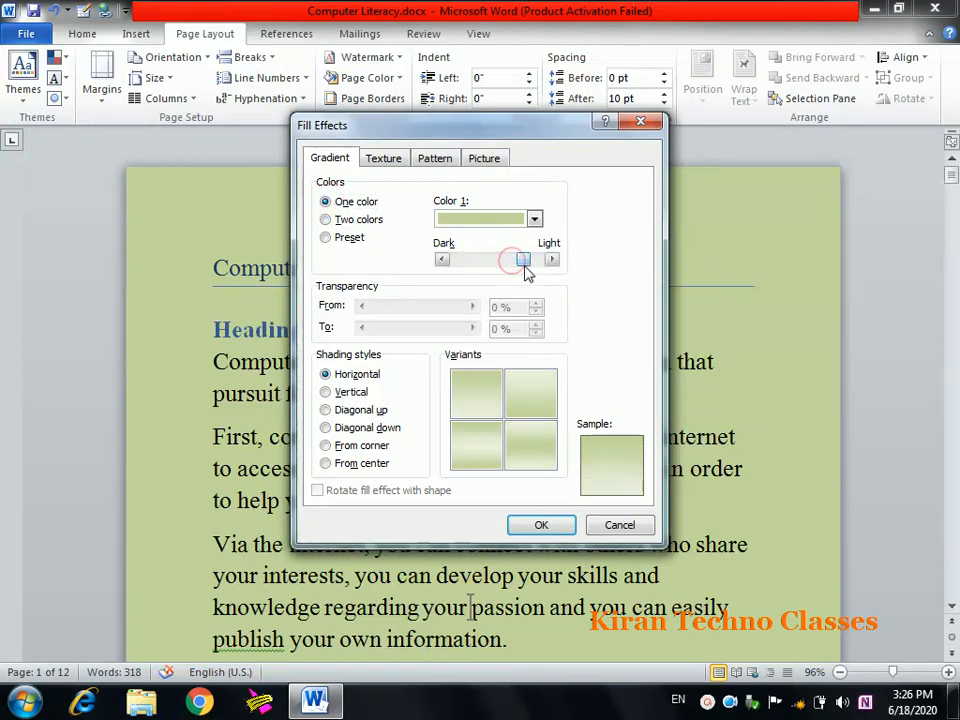
click(349, 411)
click(356, 447)
click(470, 450)
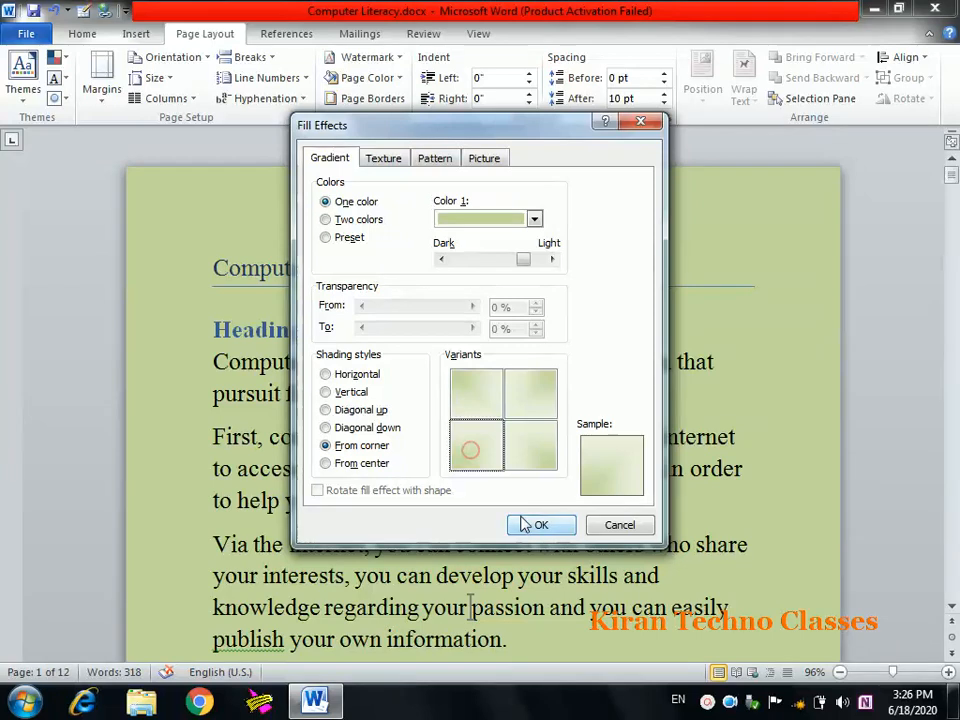
click(524, 525)
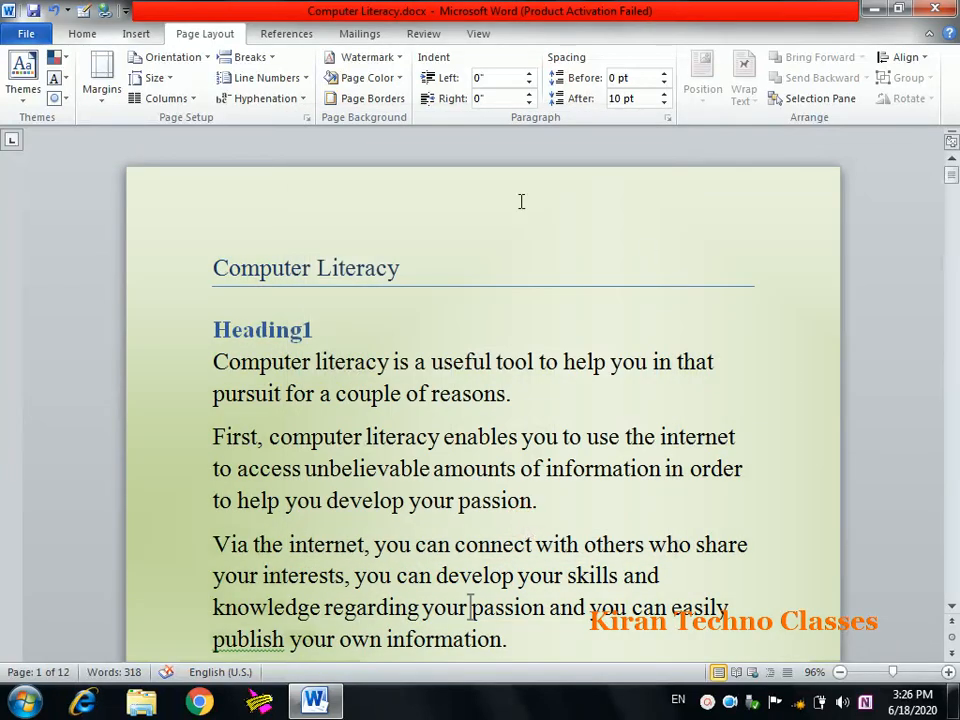
- Change the one-color page gradient to From center shading, with the light variant in the middle, and check it on the pages
click(388, 78)
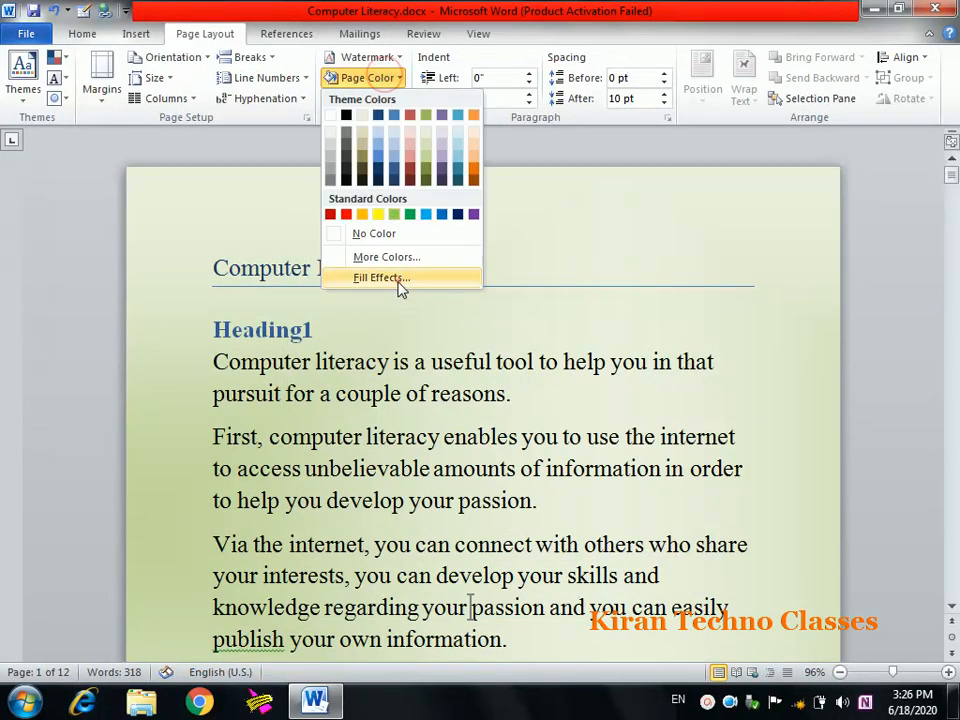
click(398, 284)
click(372, 428)
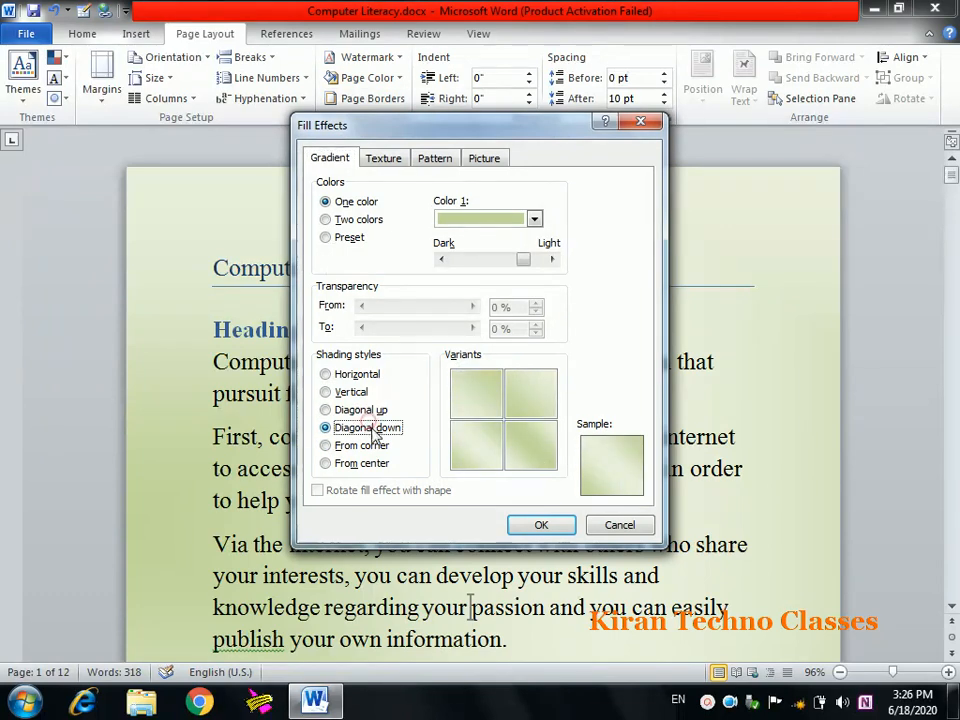
click(380, 463)
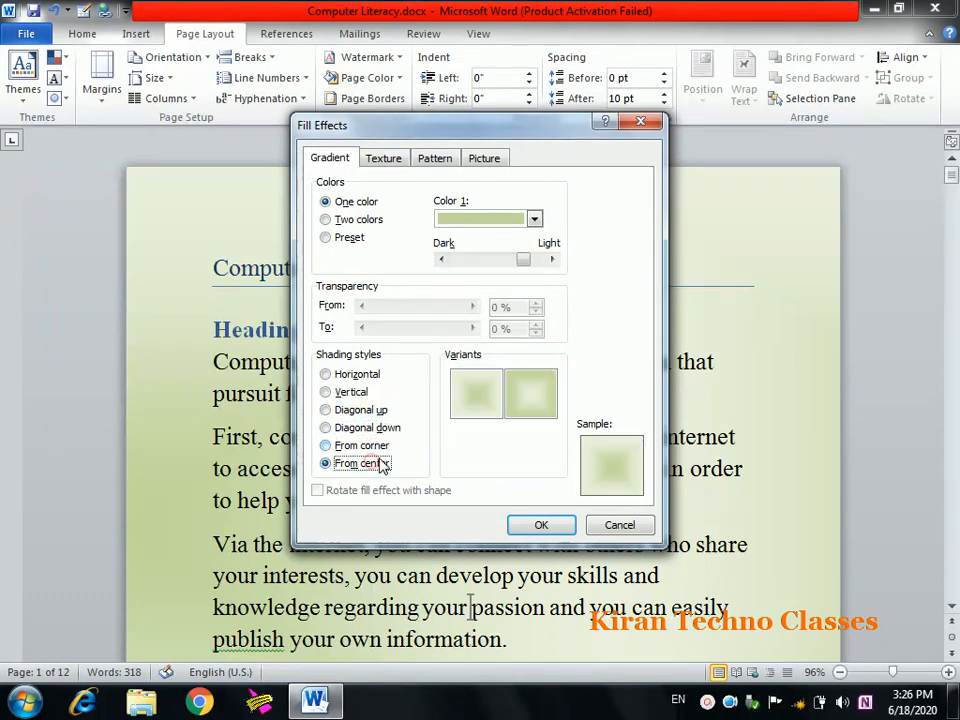
click(527, 408)
click(541, 526)
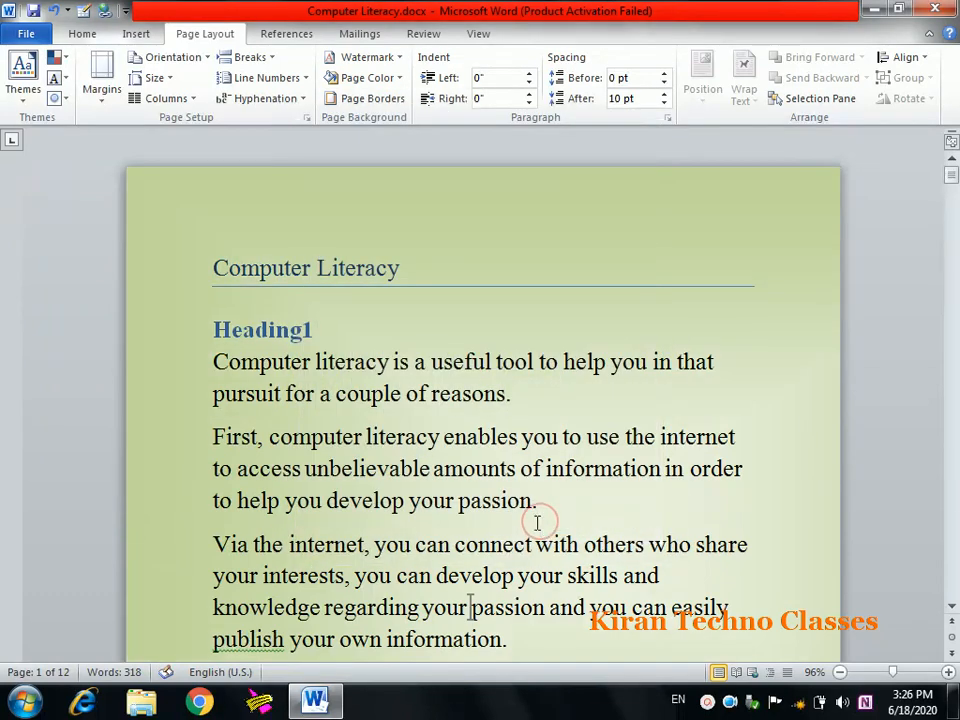
mouse_move(956, 182)
mouse_down()
mouse_move(955, 193)
mouse_move(954, 166)
mouse_up()
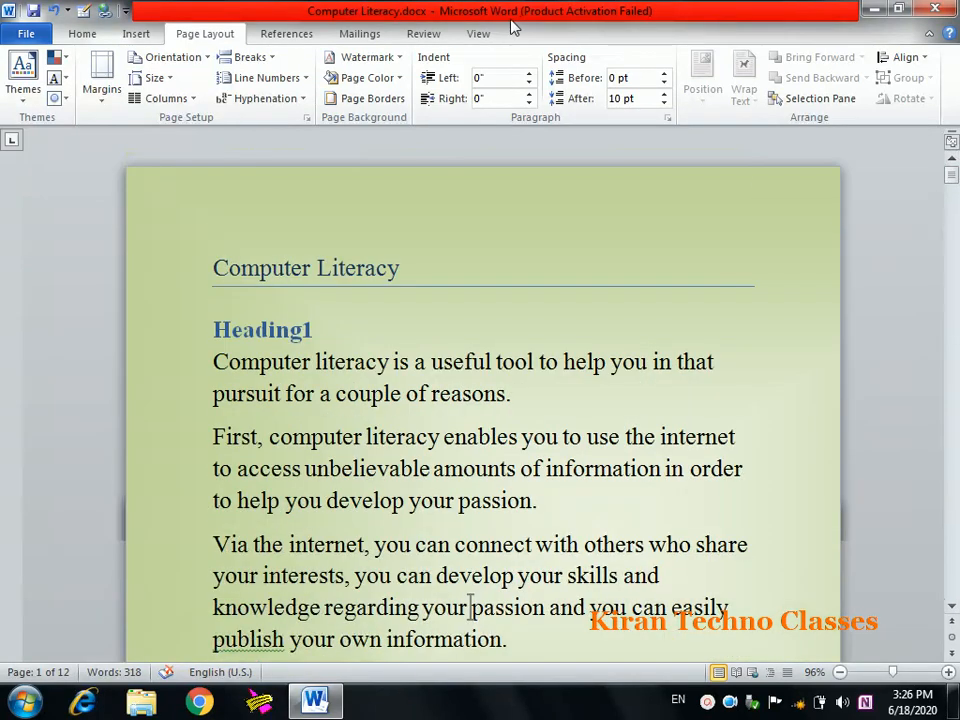
- Apply a two-color page gradient of orange and white with Diagonal down shading, using the variant with a white band through the middle
click(394, 77)
click(390, 280)
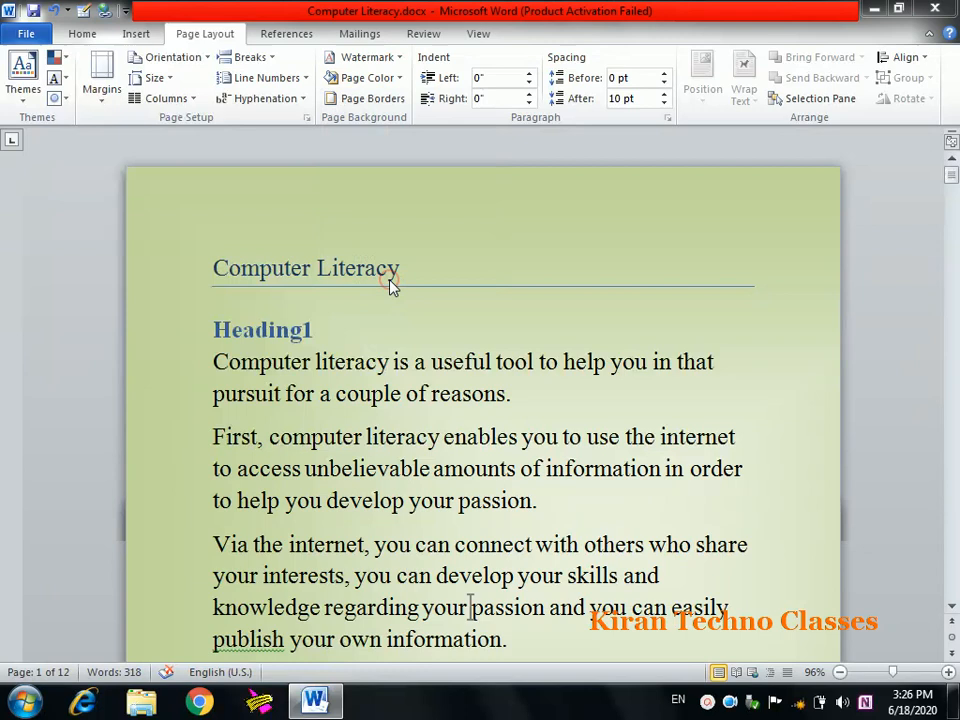
click(363, 221)
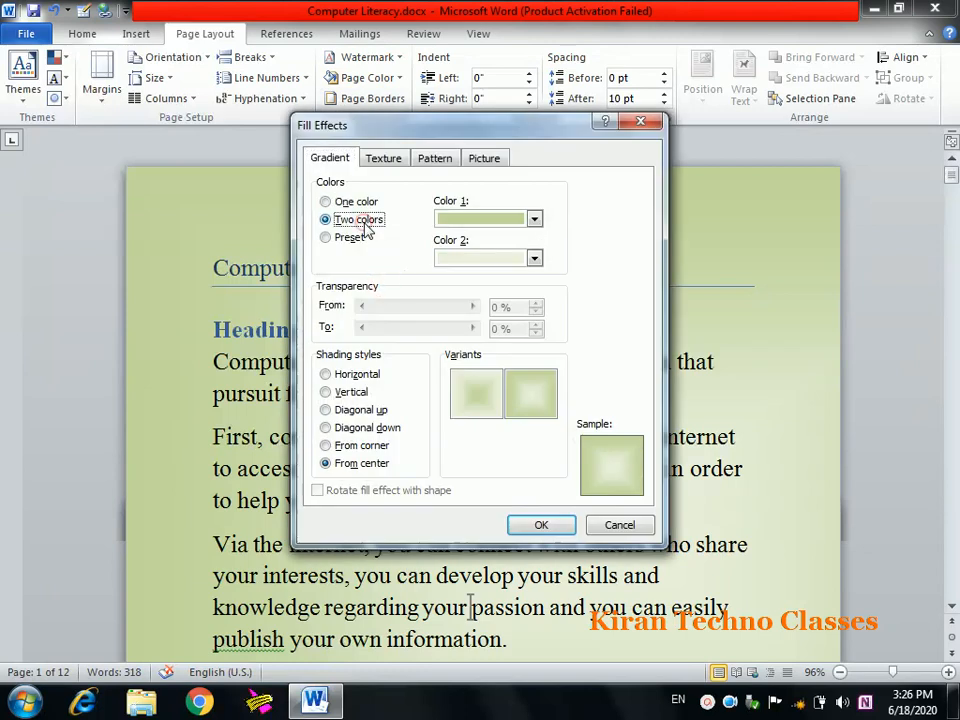
click(534, 219)
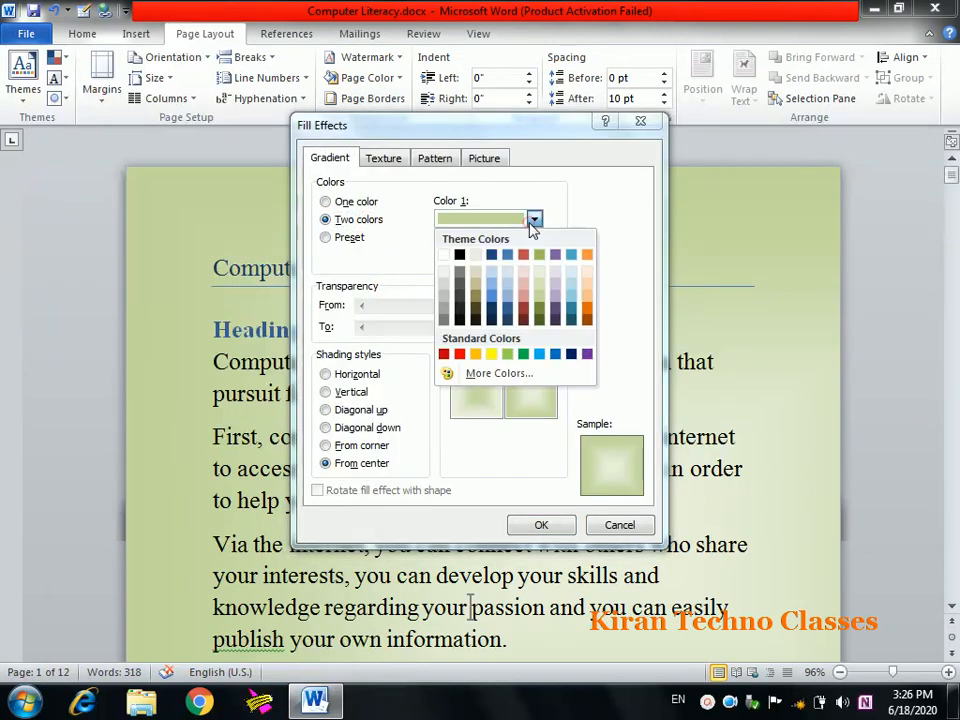
click(474, 355)
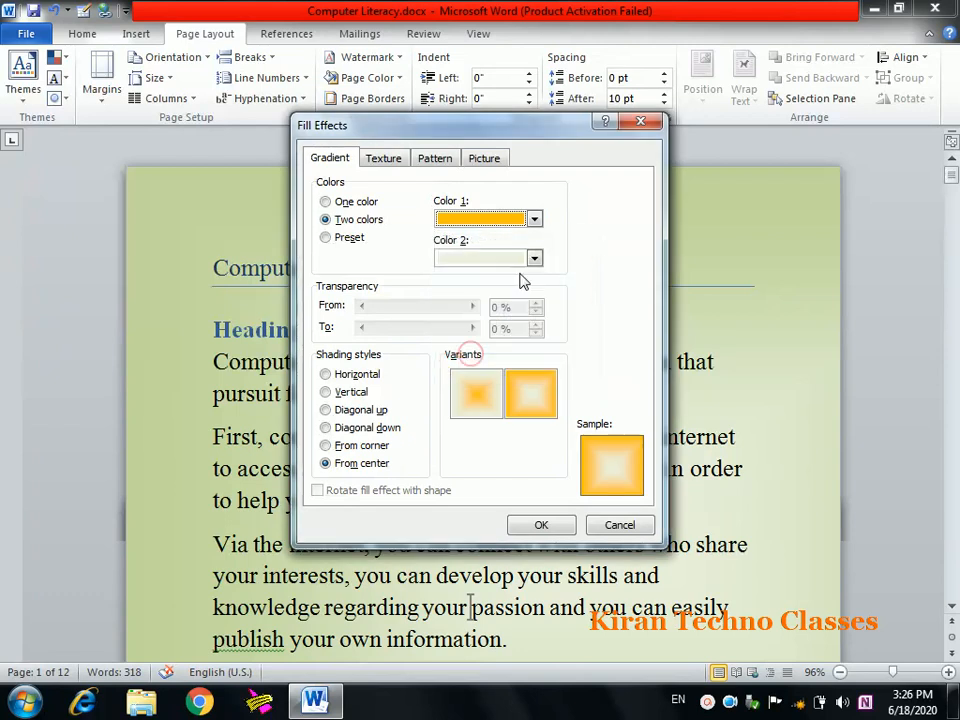
click(534, 259)
click(444, 294)
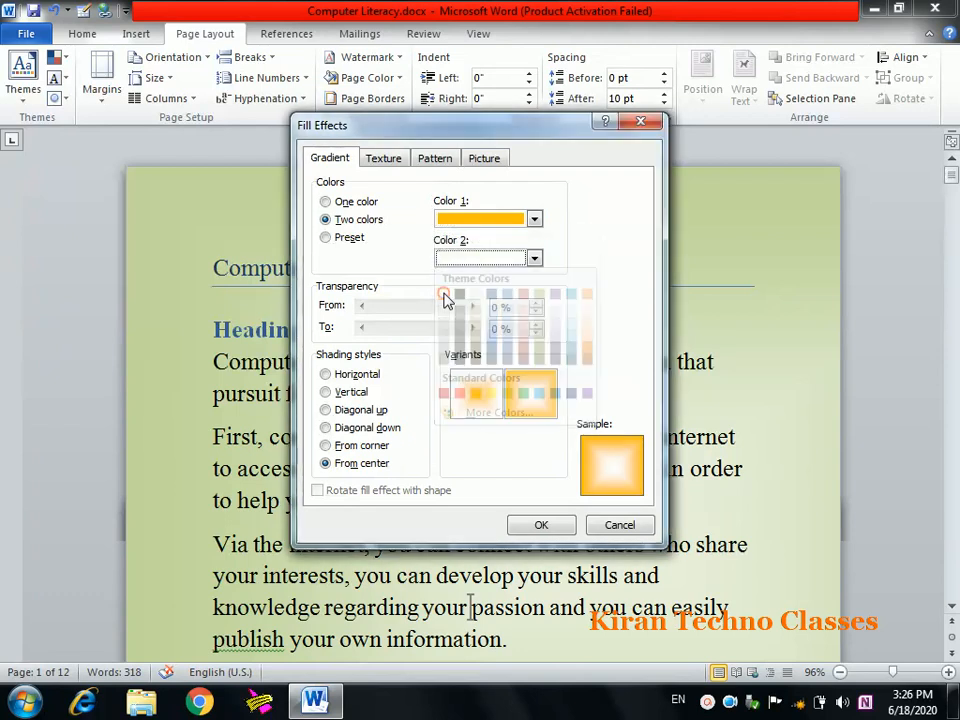
click(381, 411)
click(386, 427)
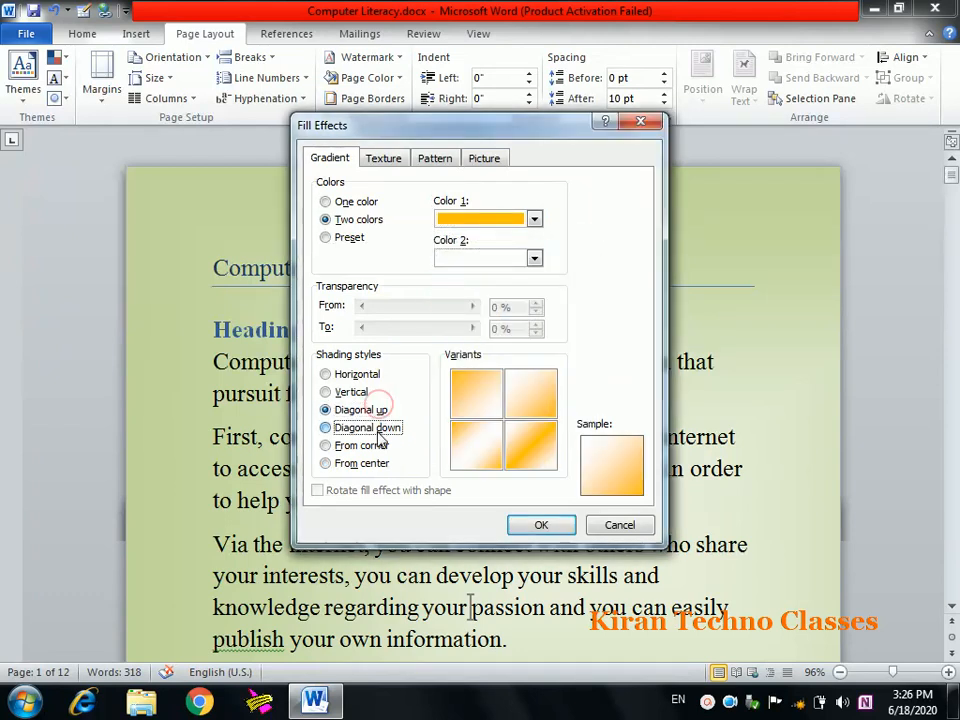
click(490, 443)
click(541, 526)
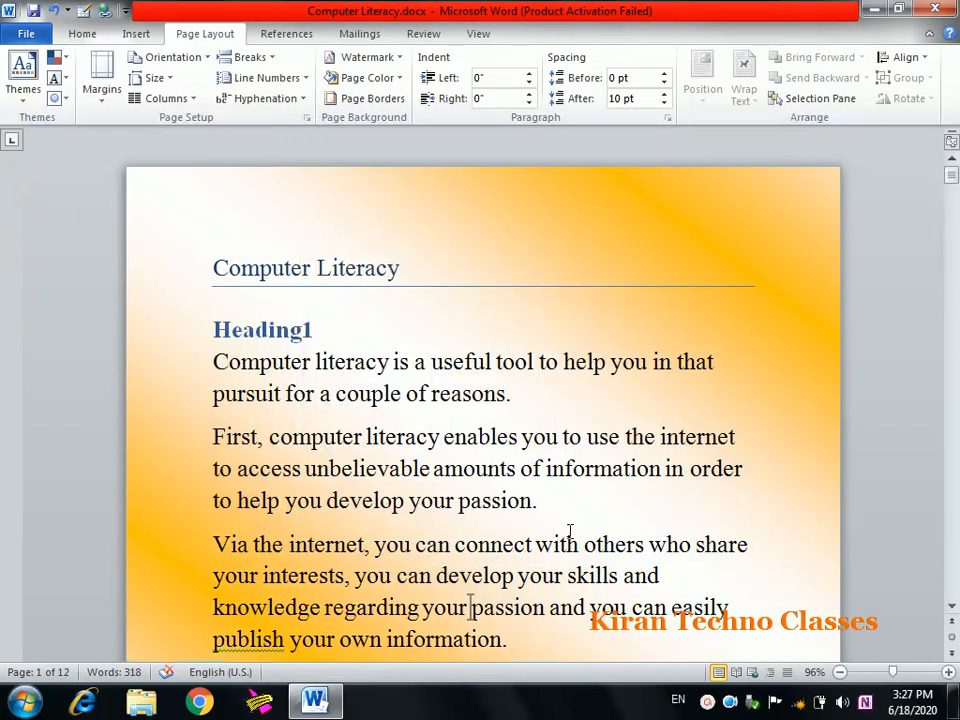
- Fill the page background with the White marble texture and check how it looks on the pages
click(370, 78)
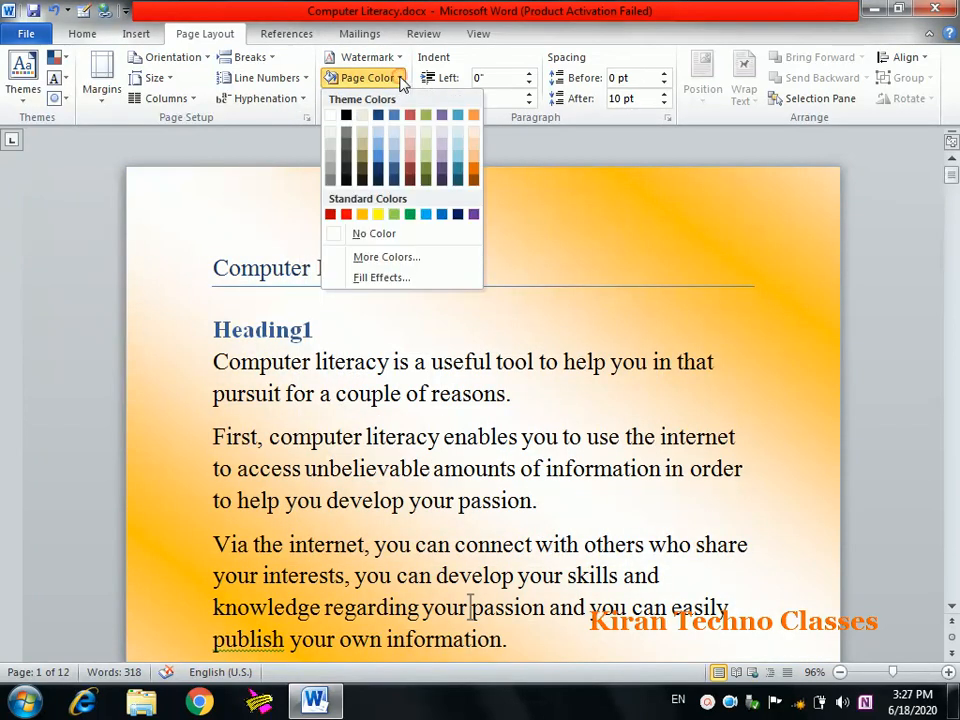
click(390, 280)
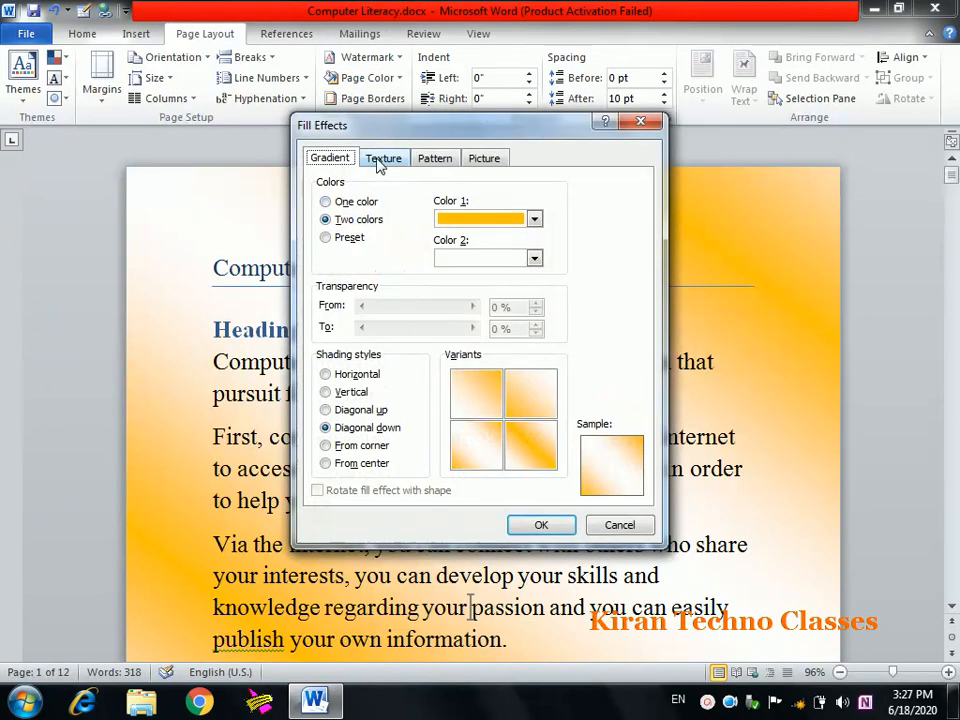
click(382, 160)
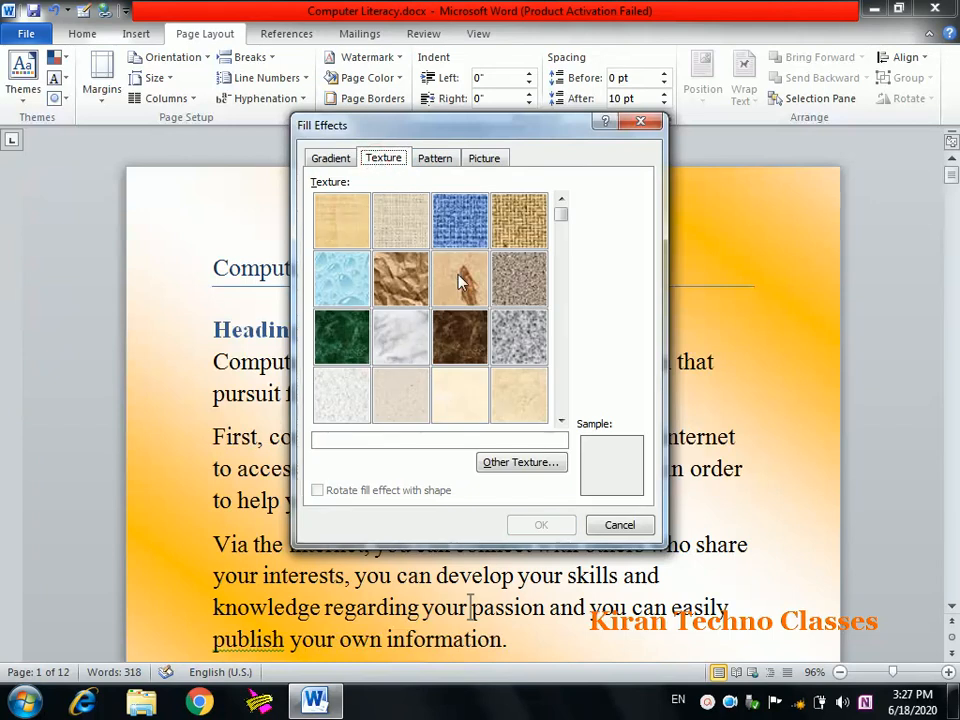
click(408, 334)
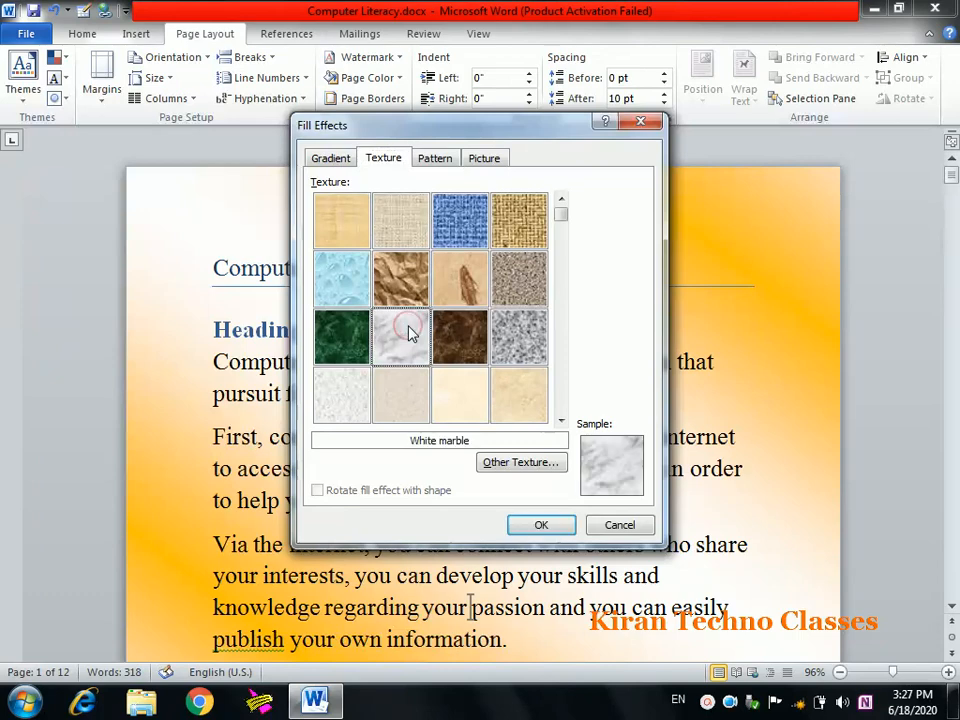
click(524, 525)
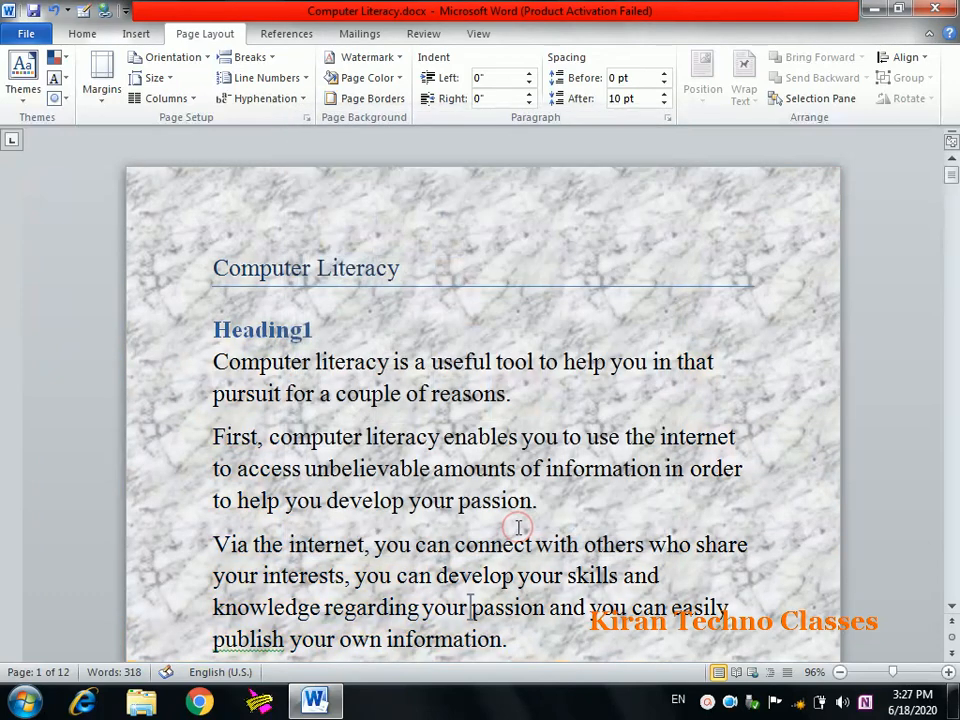
mouse_move(951, 175)
mouse_down()
mouse_move(955, 228)
mouse_move(953, 176)
mouse_up()
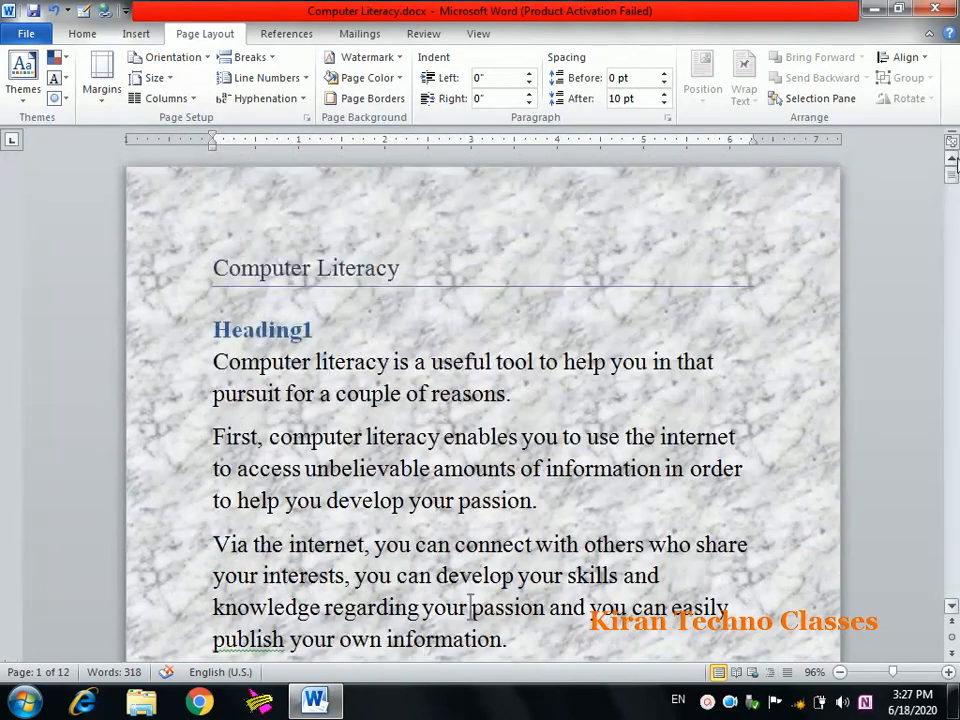
- Replace the page background texture with Pink tissue paper
click(402, 59)
click(251, 269)
click(362, 78)
click(381, 282)
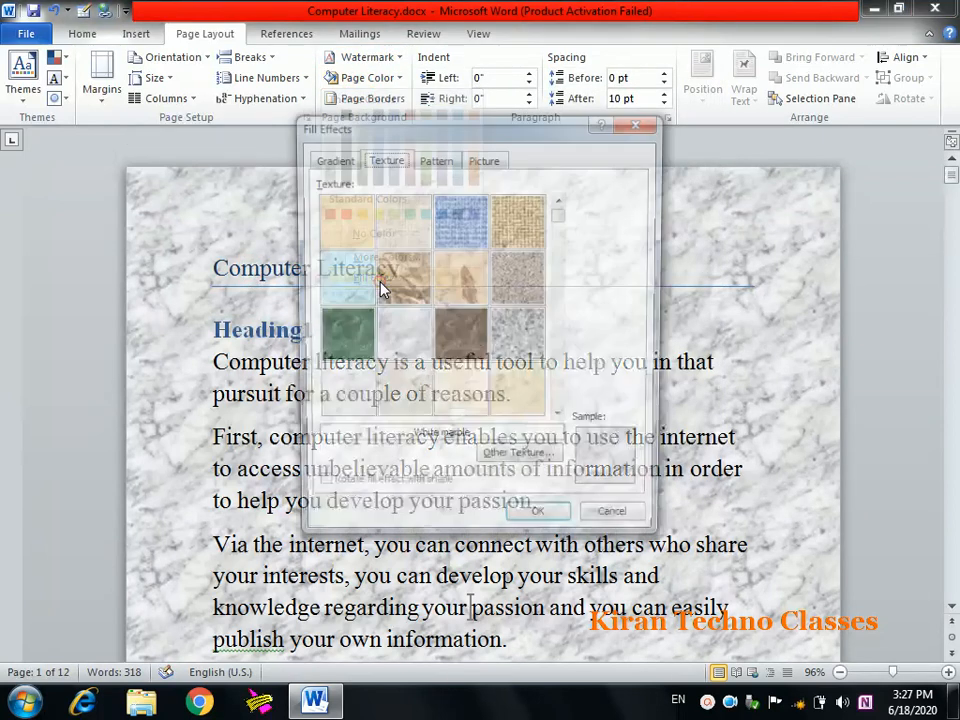
click(560, 422)
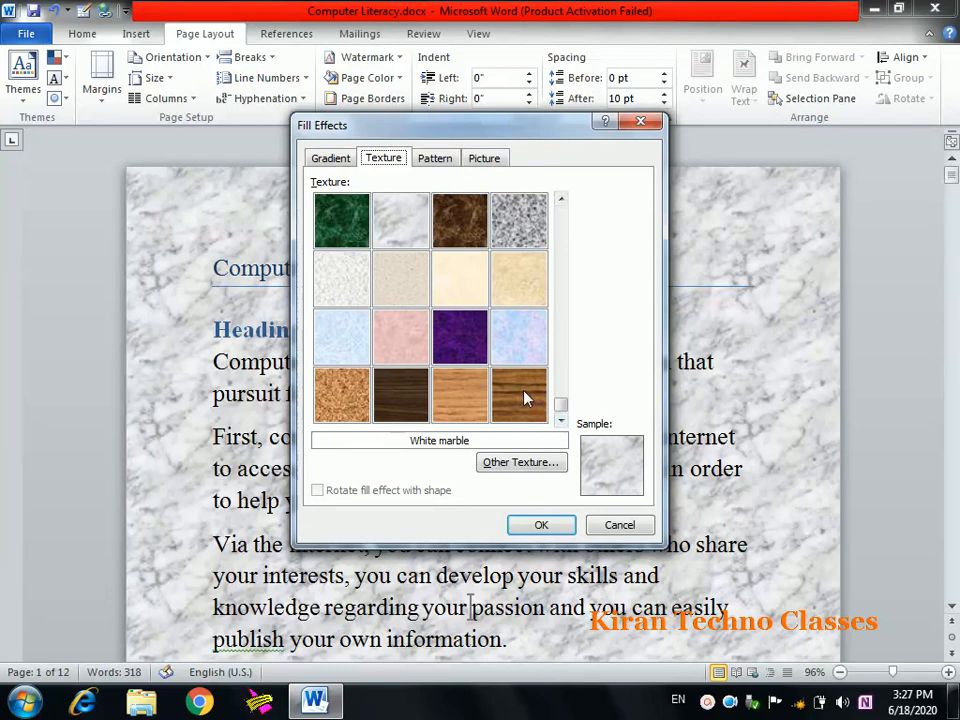
click(520, 394)
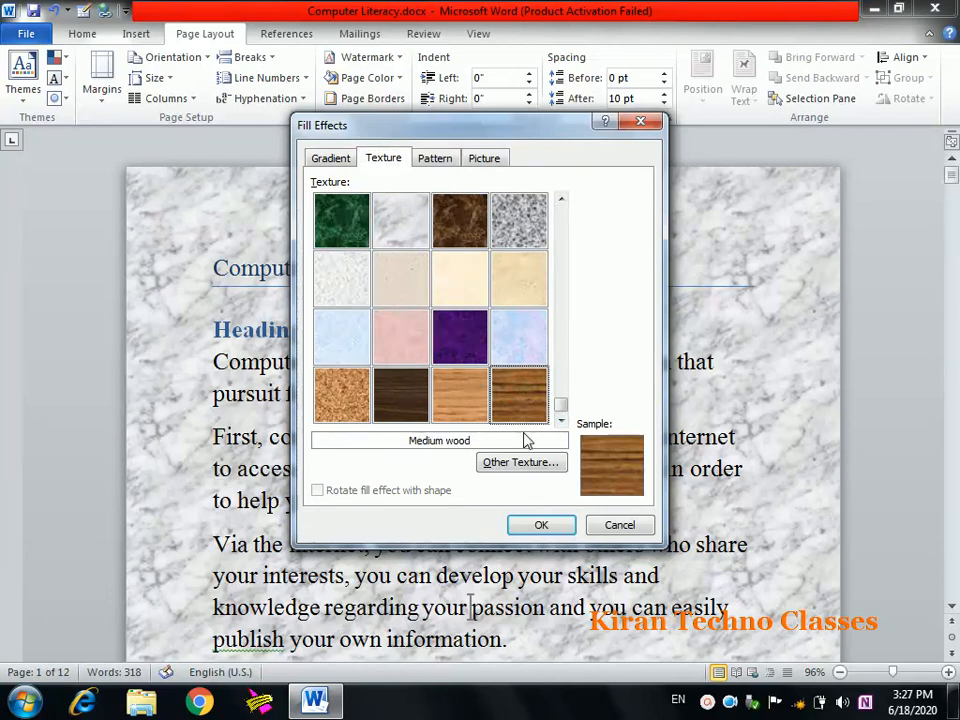
click(405, 326)
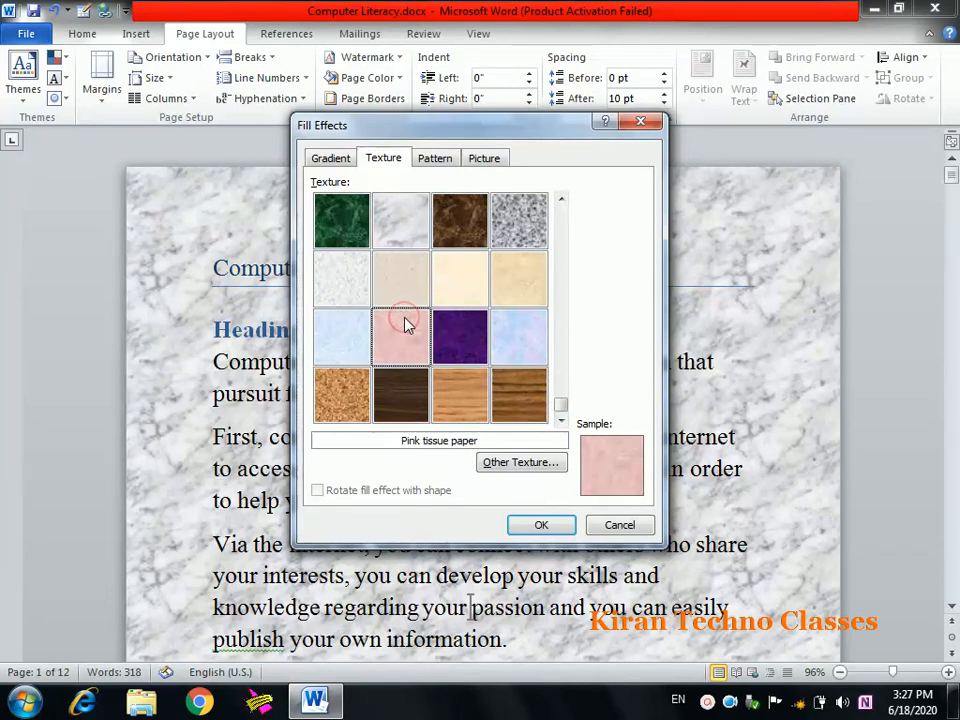
click(538, 524)
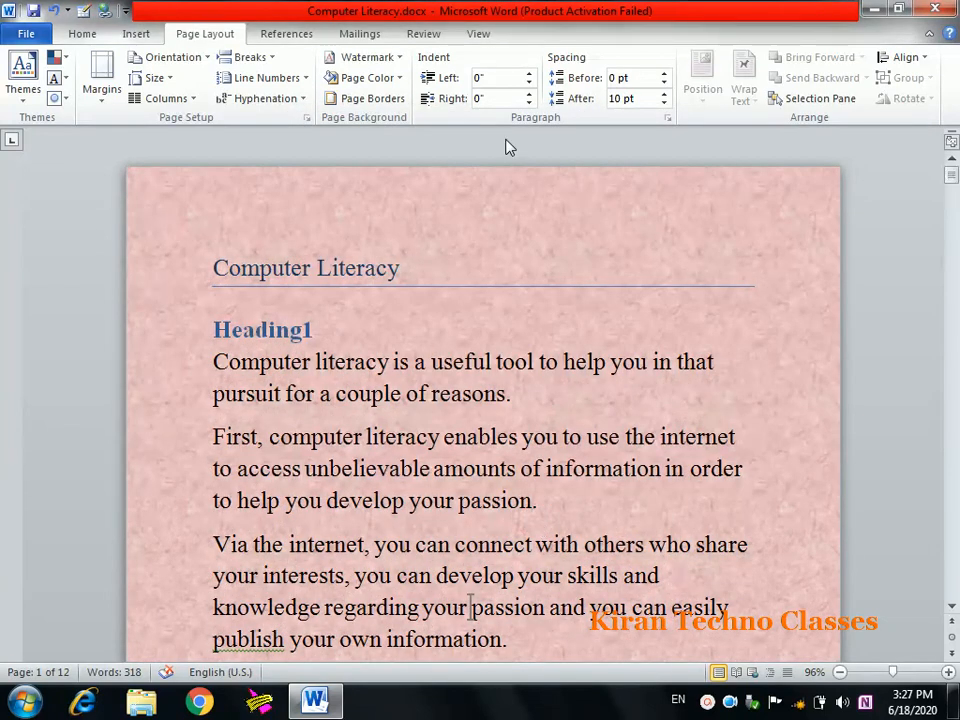
- Fill the page background with the Solid diamond pattern, keeping the pink foreground and white background colors
click(378, 78)
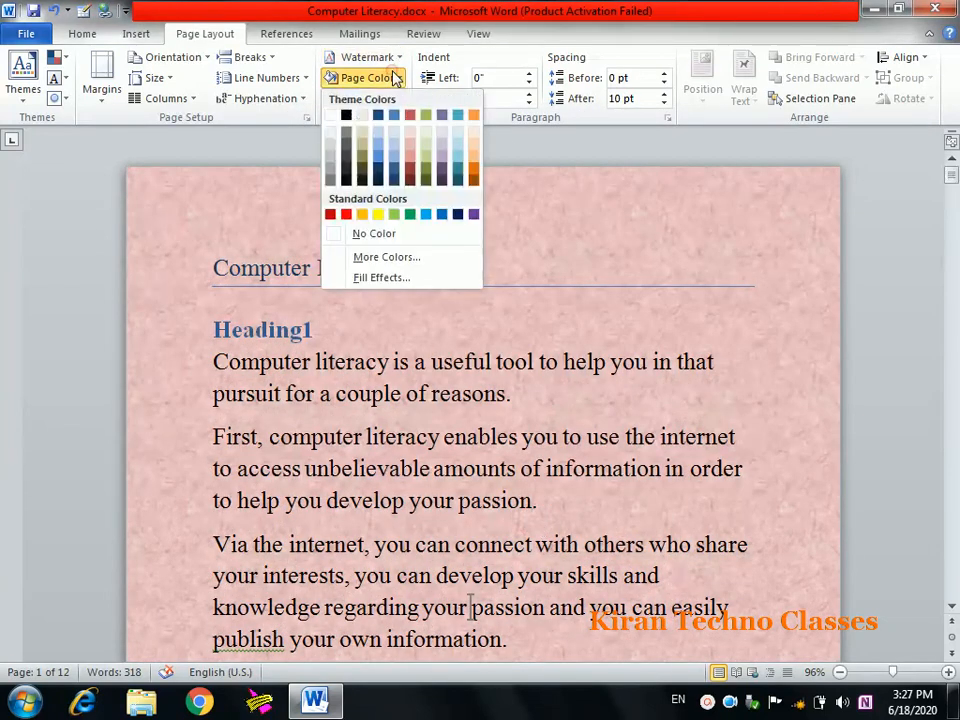
click(384, 278)
click(433, 160)
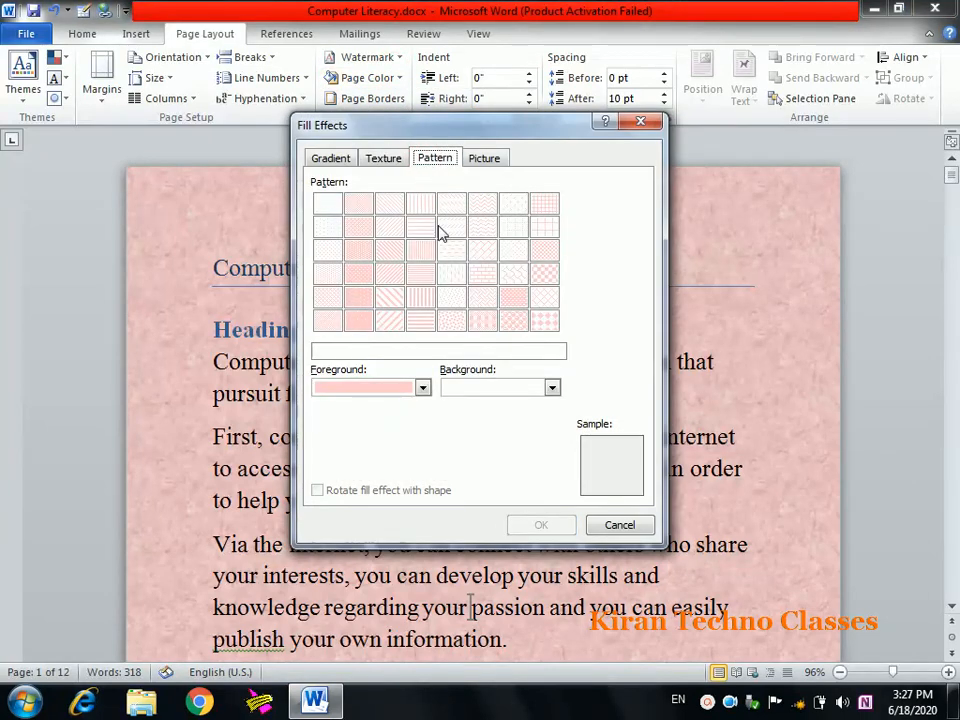
click(538, 321)
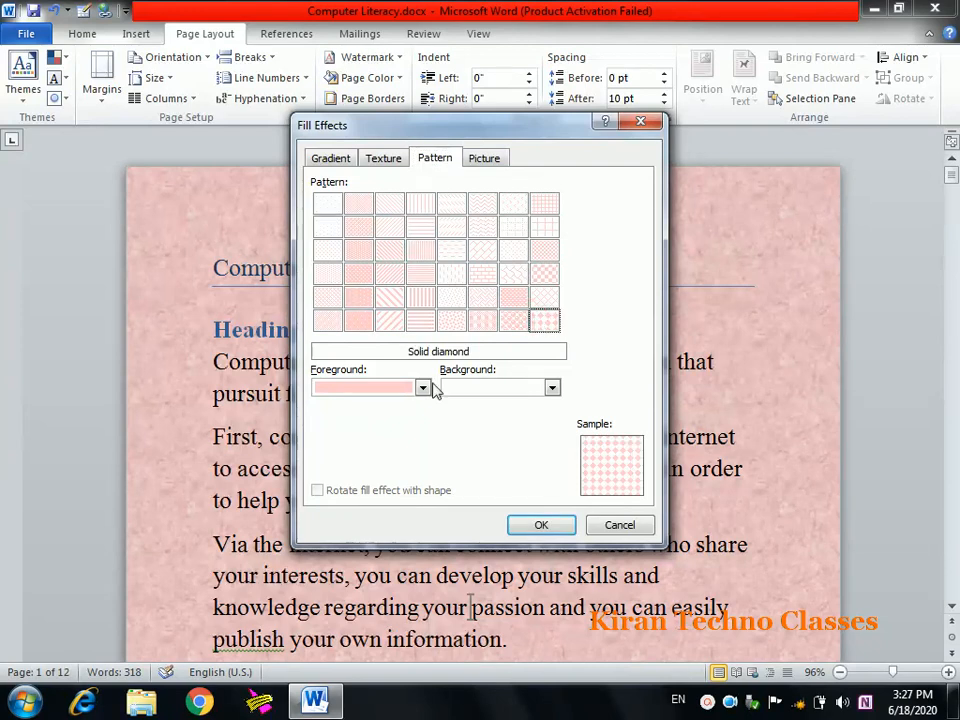
click(541, 526)
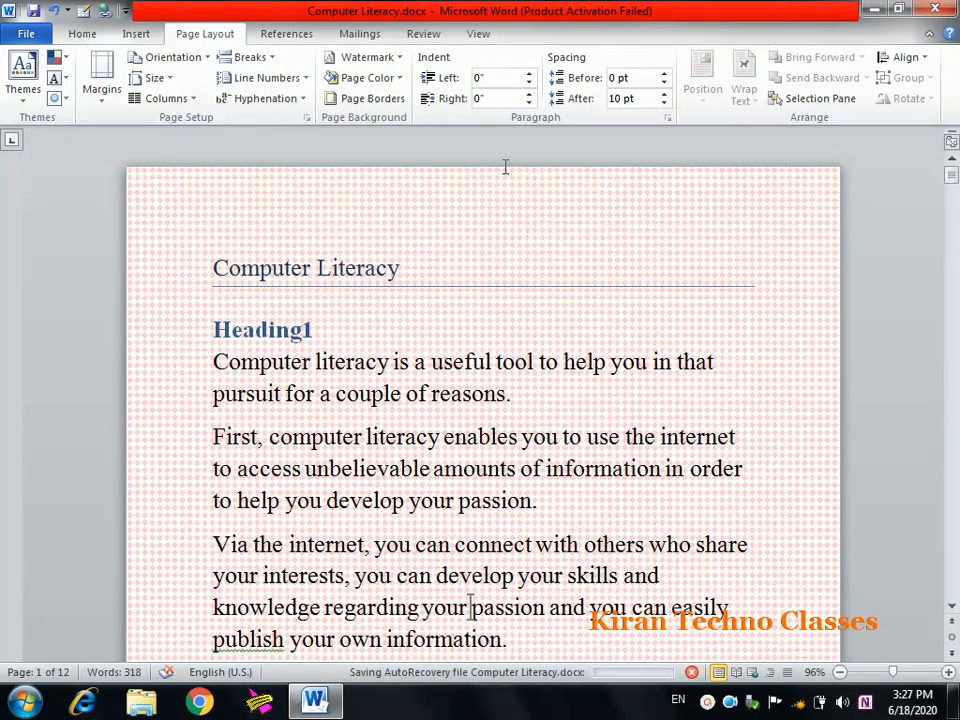
- Reopen the page background fill effects and view the background and foreground color choices for the Solid diamond pattern
click(402, 84)
click(400, 278)
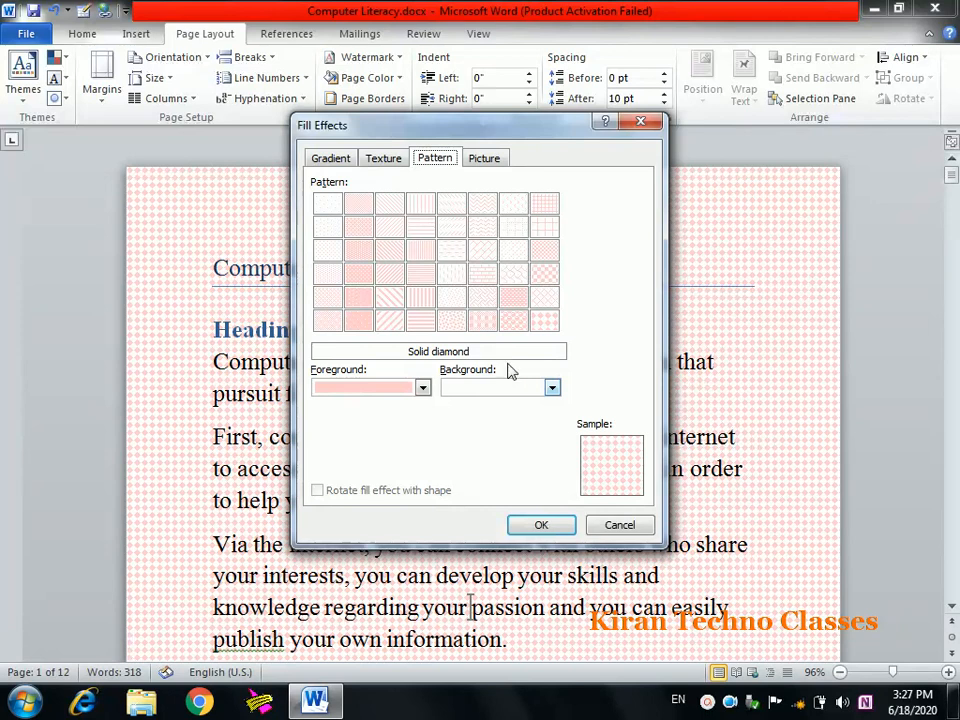
click(549, 388)
click(547, 388)
click(424, 388)
click(425, 388)
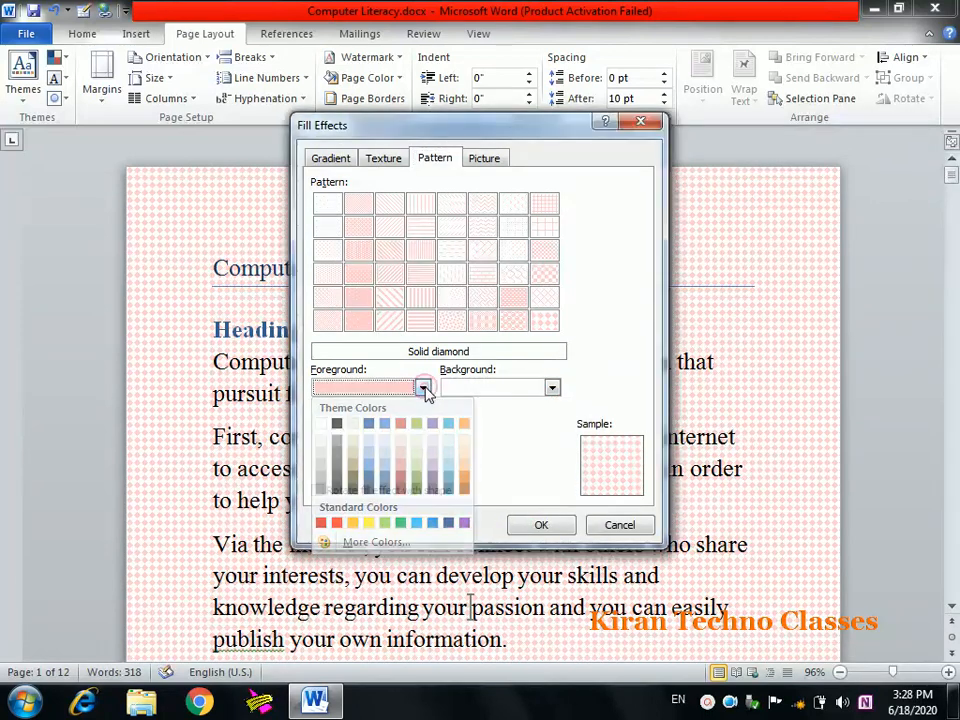
- Fill the page background with the picture Capture.JPG from the Desktop and check how it looks on the following pages
click(485, 160)
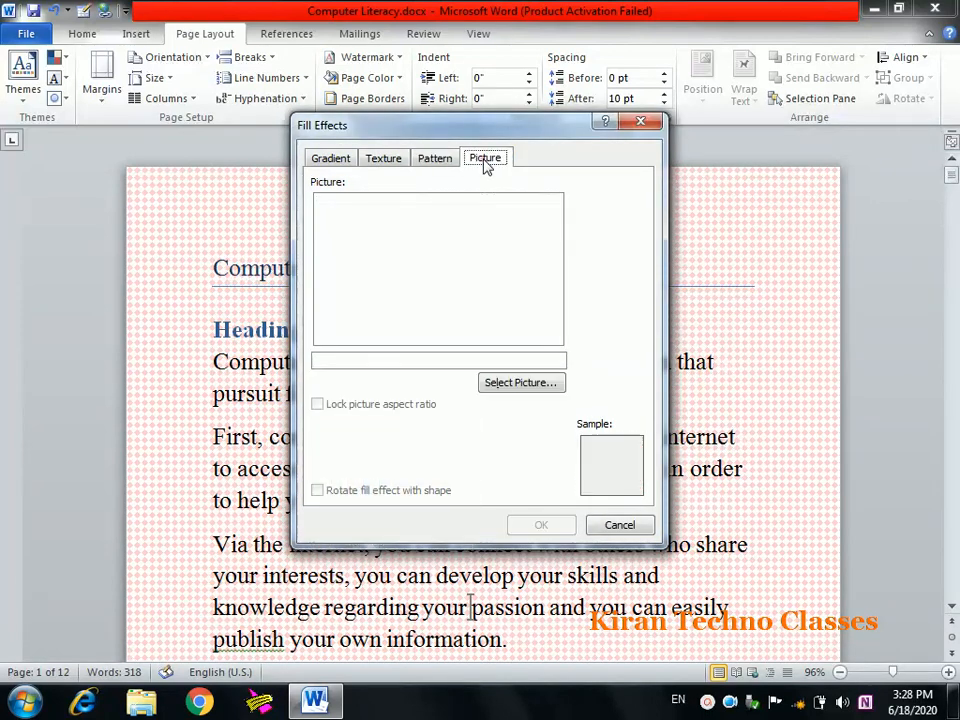
click(521, 384)
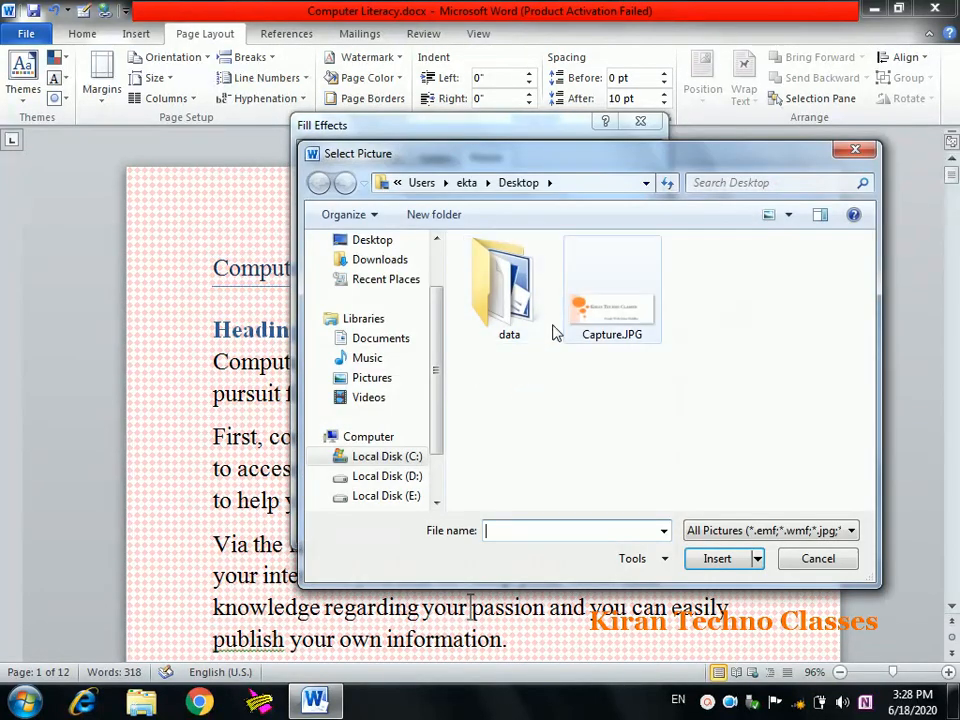
click(609, 325)
double_click(609, 325)
click(541, 528)
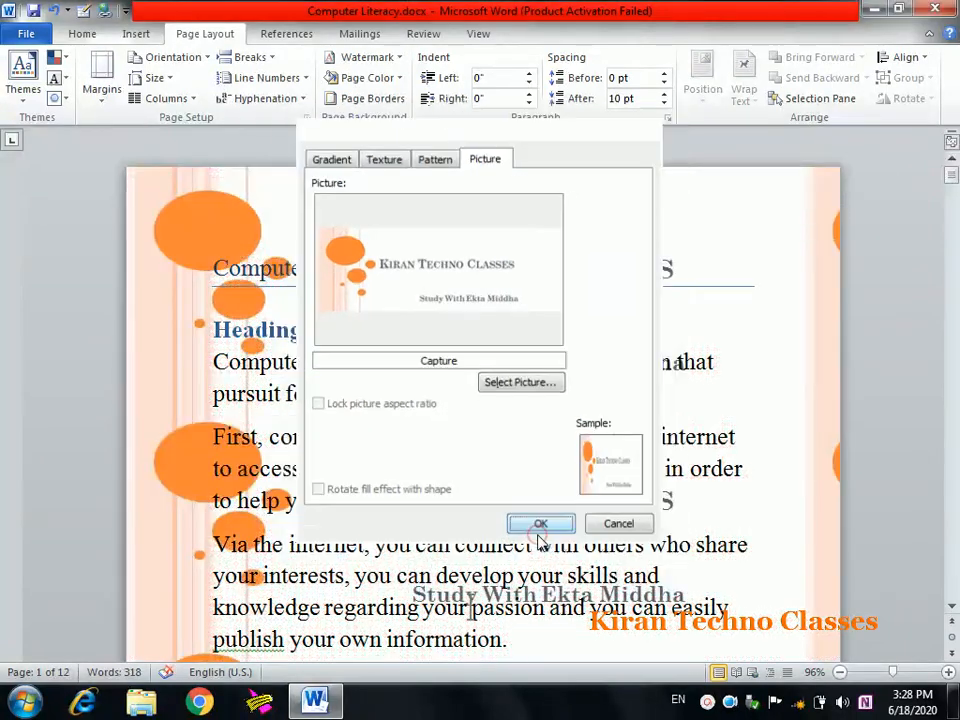
drag(955, 183, 955, 210)
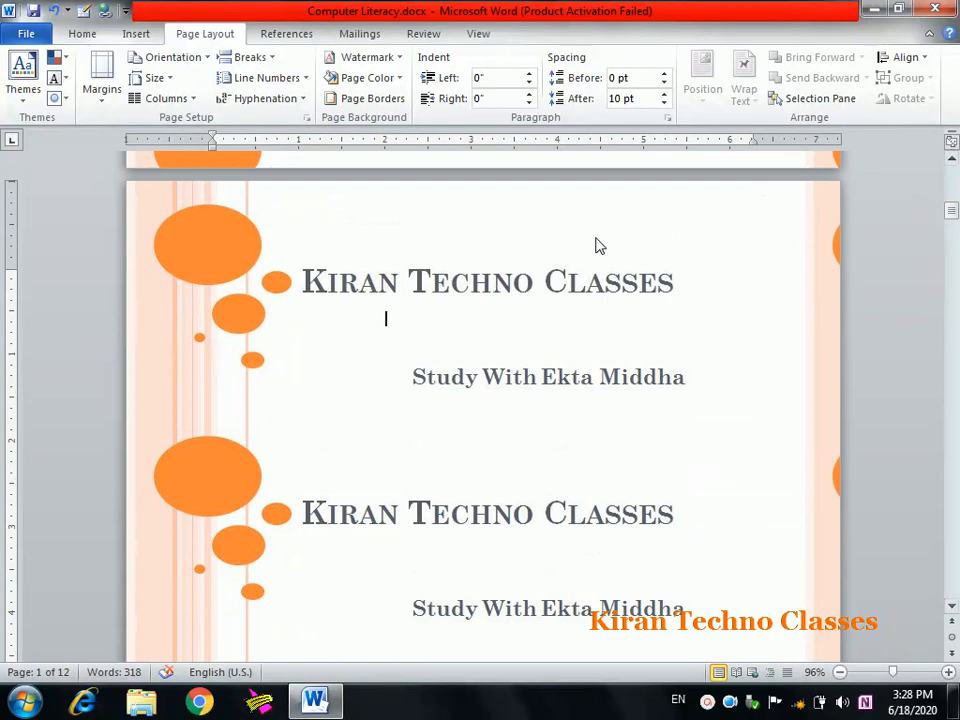